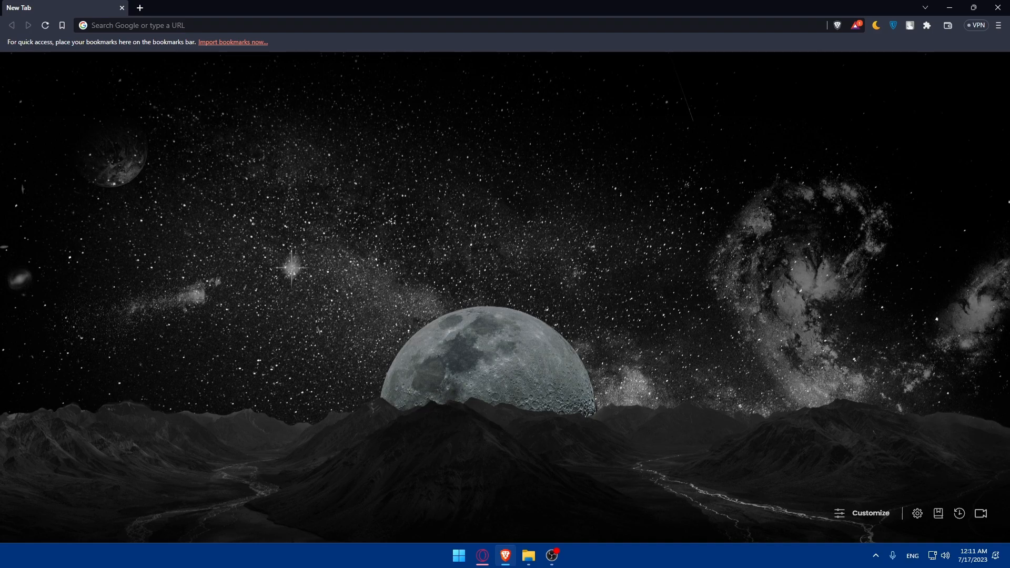
Go to shopify.com in Brave using the address bar autocomplete for 'sho'
left_click(203, 29)
type("shopify.")
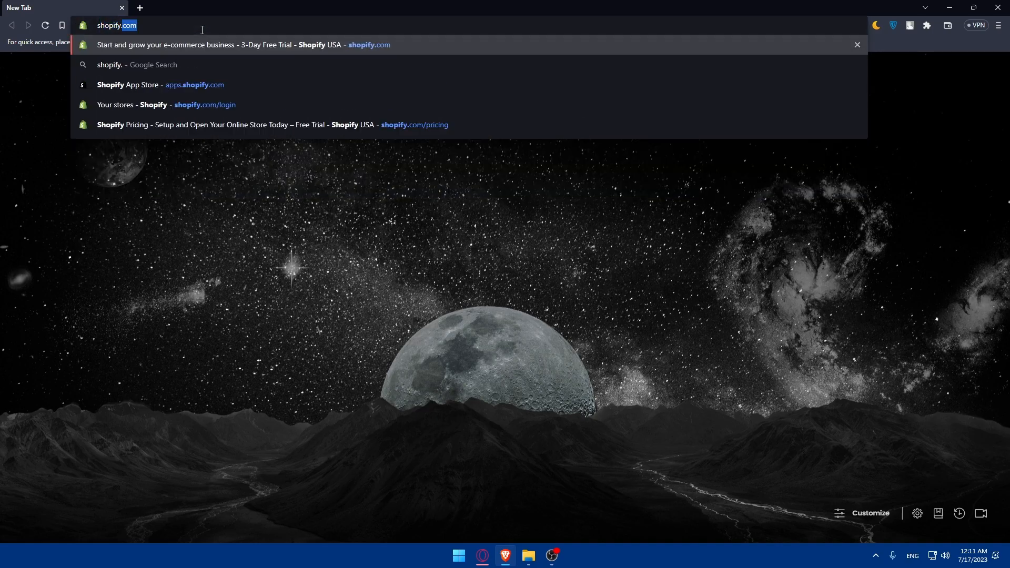
key("Return")
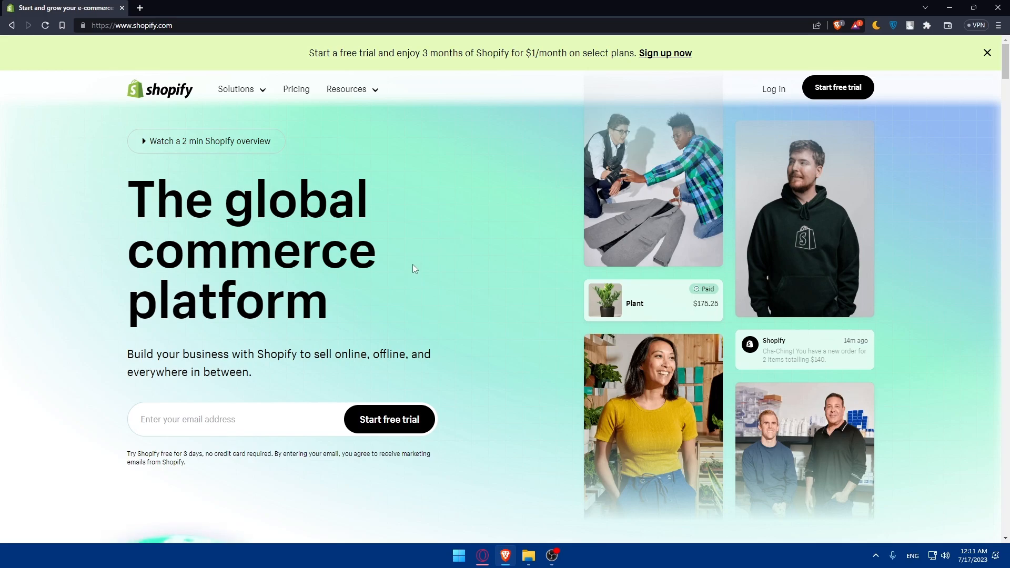
Log in to the My Store admin and open the Online Store Themes page
left_click(296, 89)
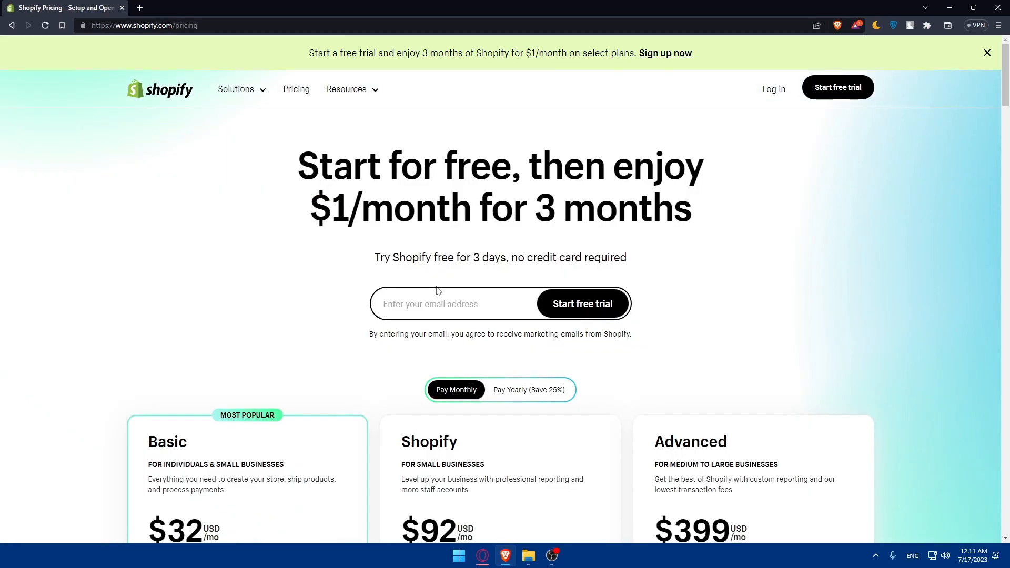
scroll(372, 293, "down", 7)
left_click(769, 57)
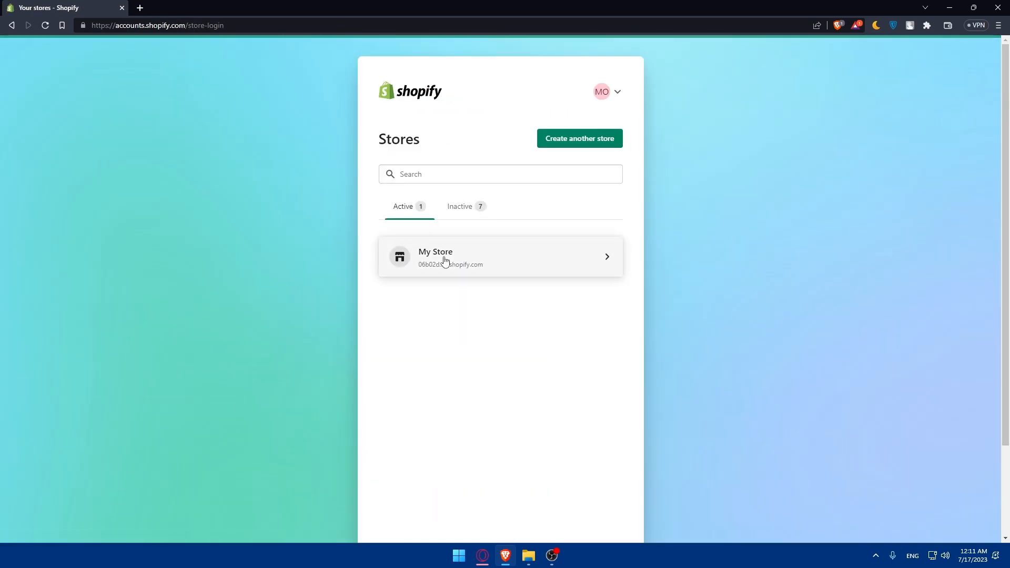
left_click(444, 258)
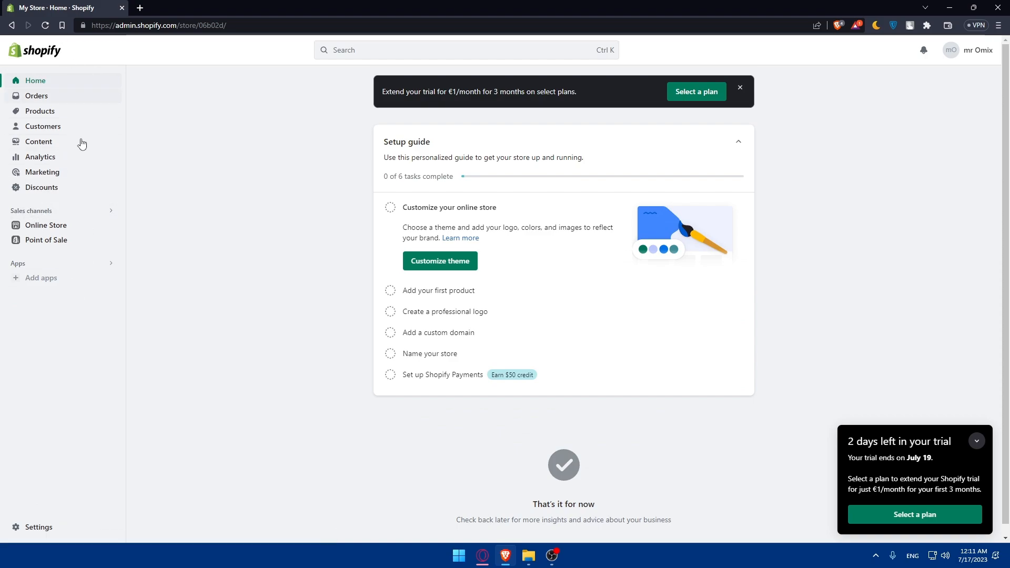
left_click(64, 226)
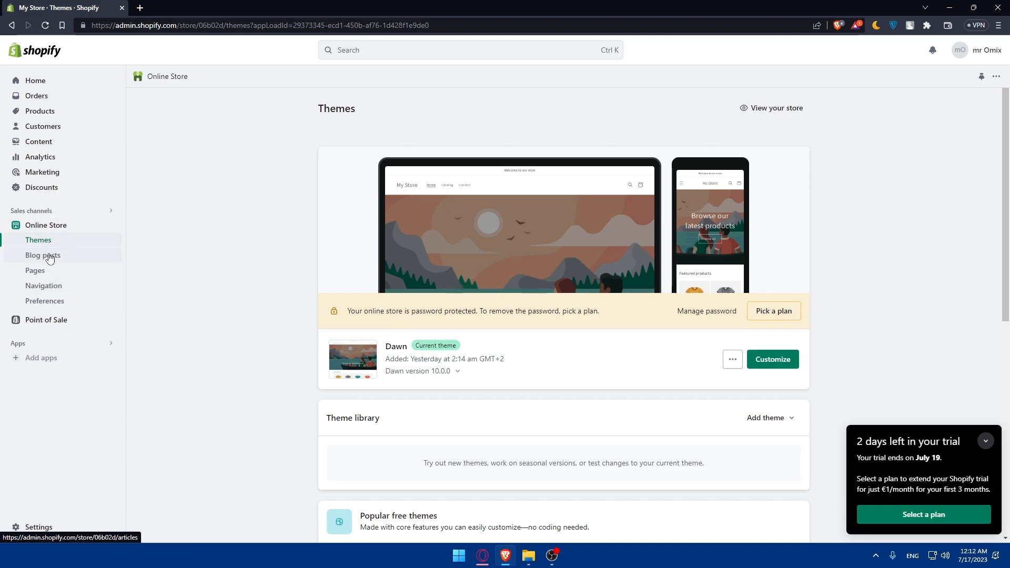
Launch the Dawn theme editor and scroll the home preview to below Featured products
left_click(772, 370)
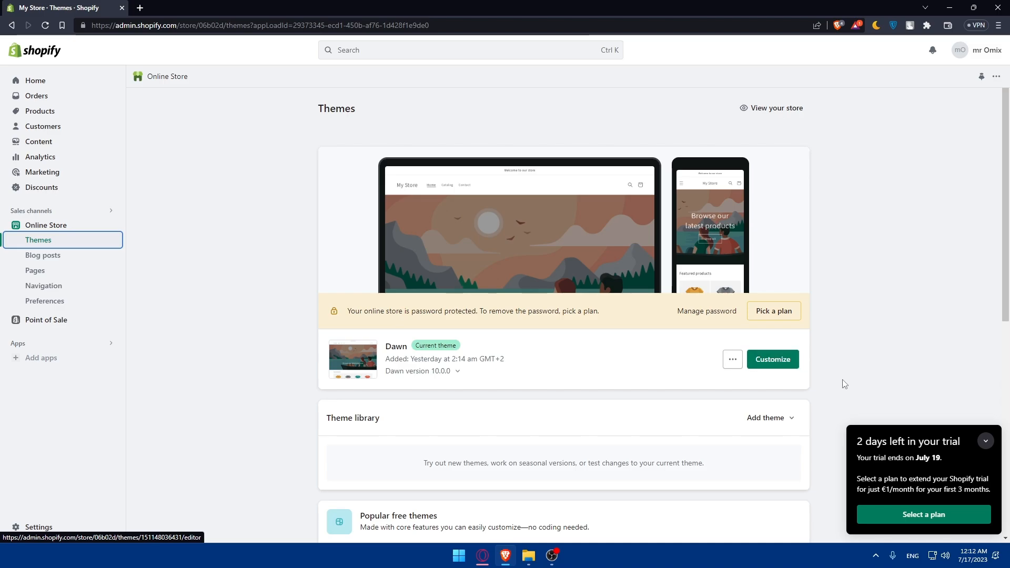
left_click(977, 443)
left_click(768, 359)
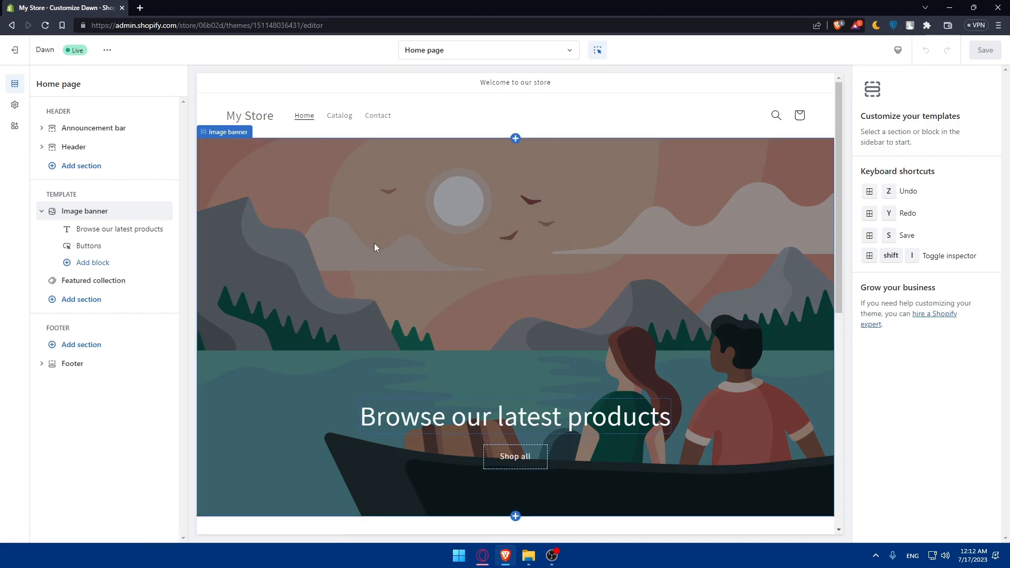
scroll(502, 267, "down", 5)
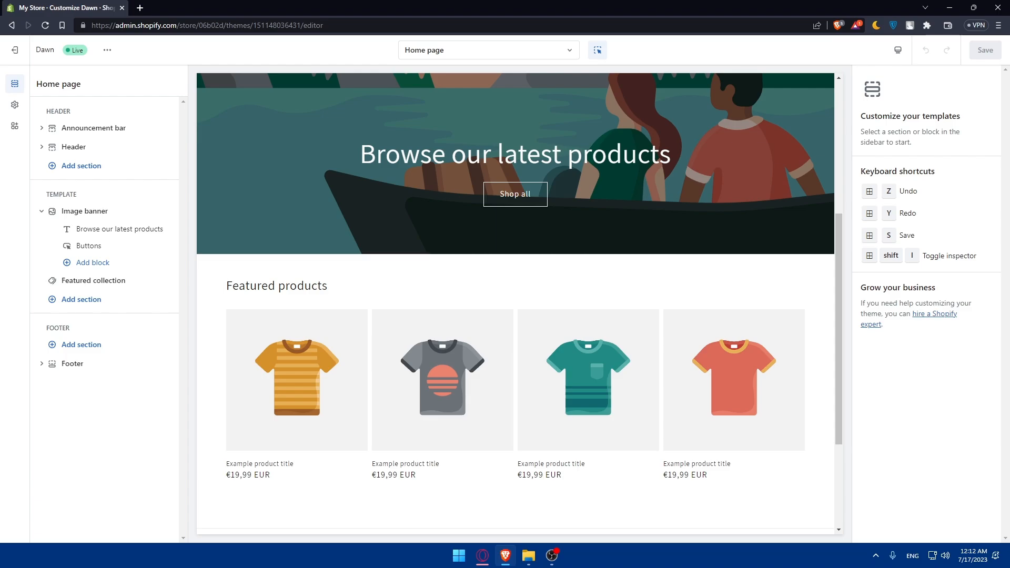
scroll(483, 289, "down", 3)
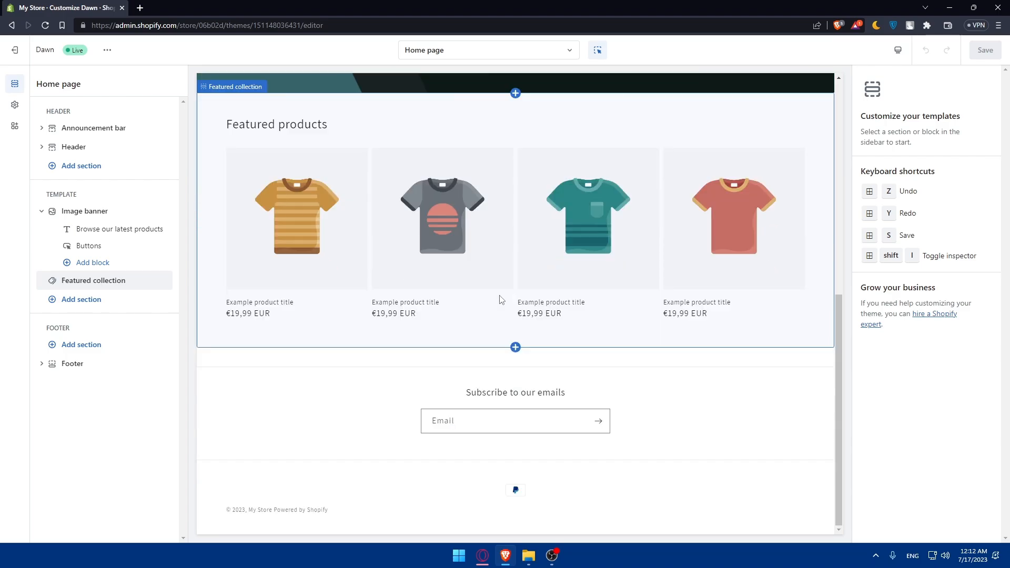
mouse_move(519, 349)
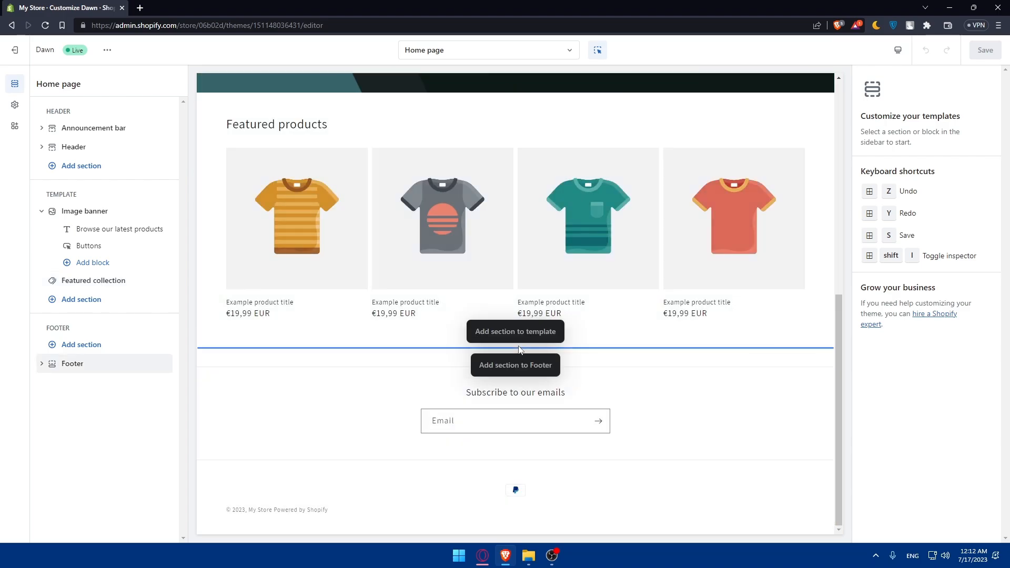
Add an empty Custom Liquid section to the footer group, above the email signup
left_click(520, 338)
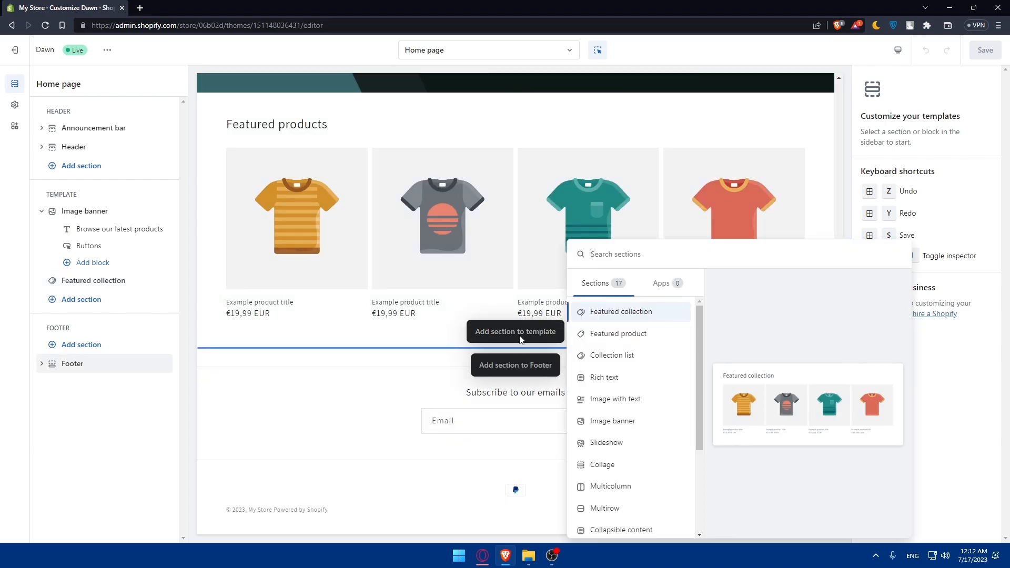
left_click(375, 324)
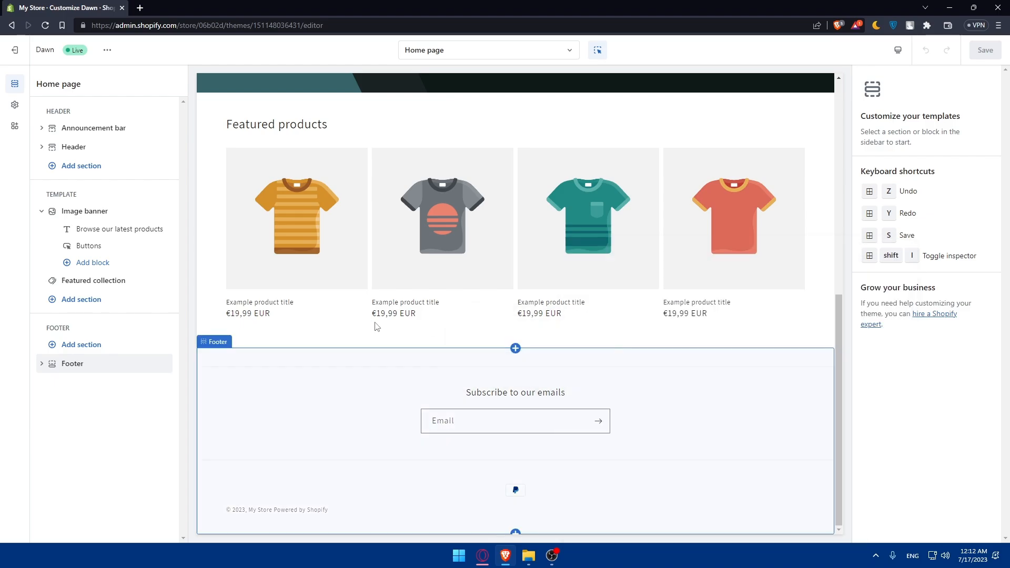
left_click(457, 468)
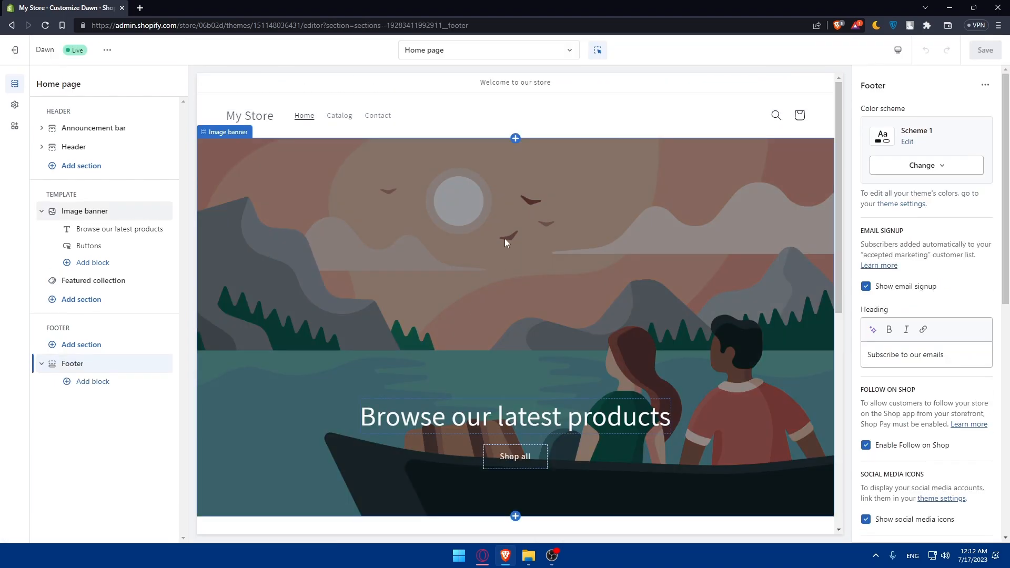
mouse_move(517, 140)
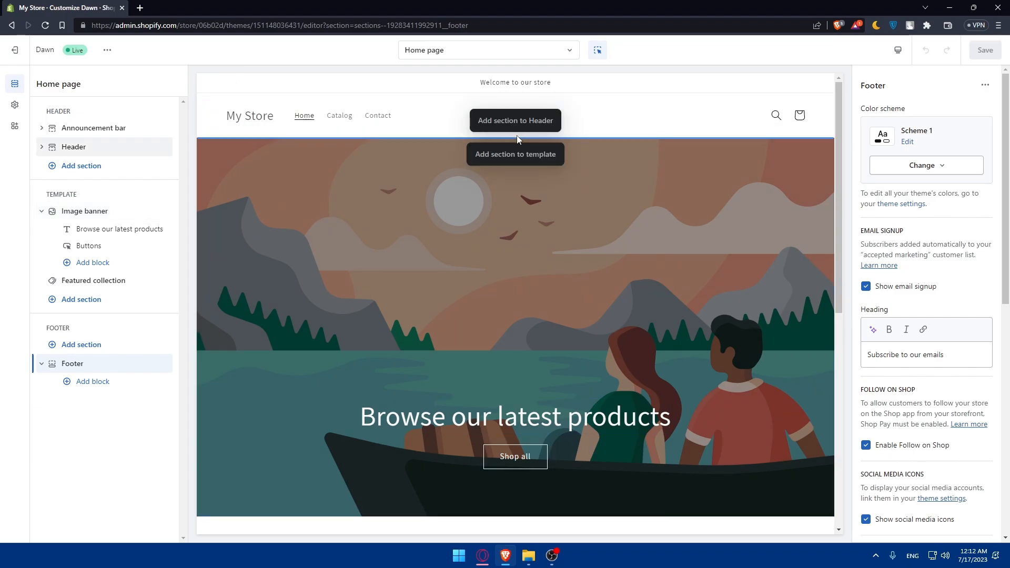
left_click(91, 346)
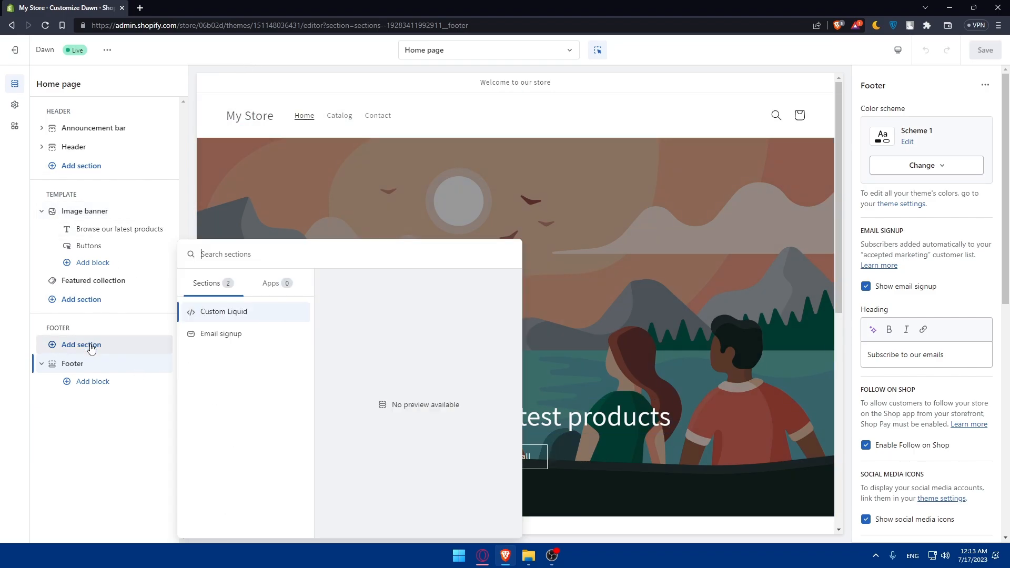
left_click(235, 311)
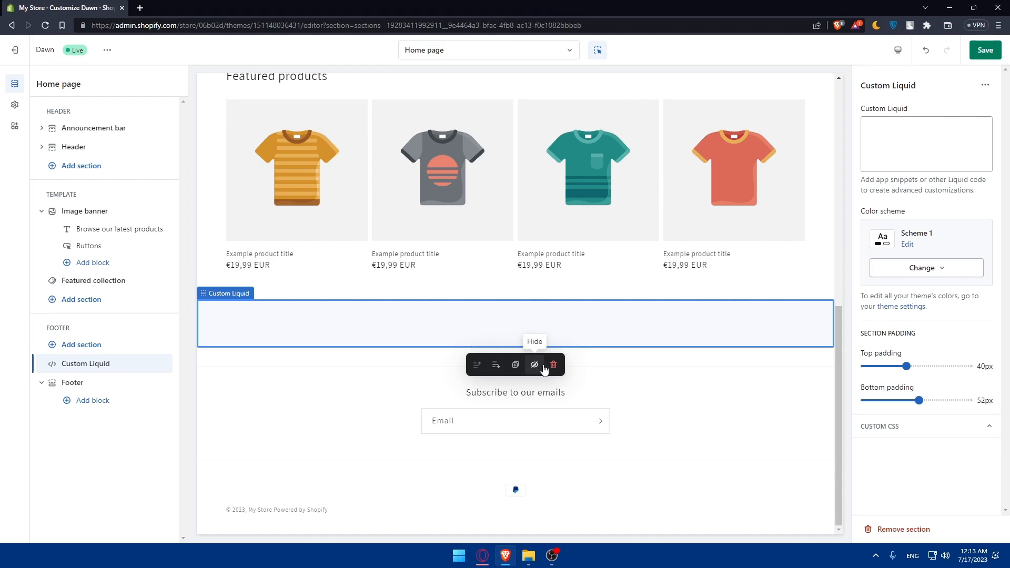
Inspect the Custom Liquid section's Liquid code field and its Custom CSS settings
mouse_move(158, 361)
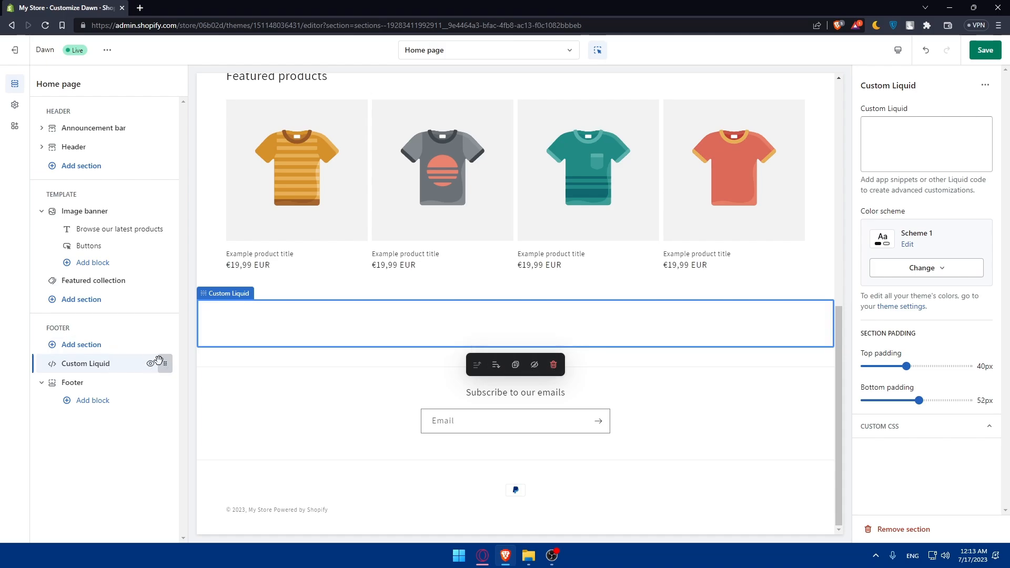
right_click(104, 365)
left_click(80, 367)
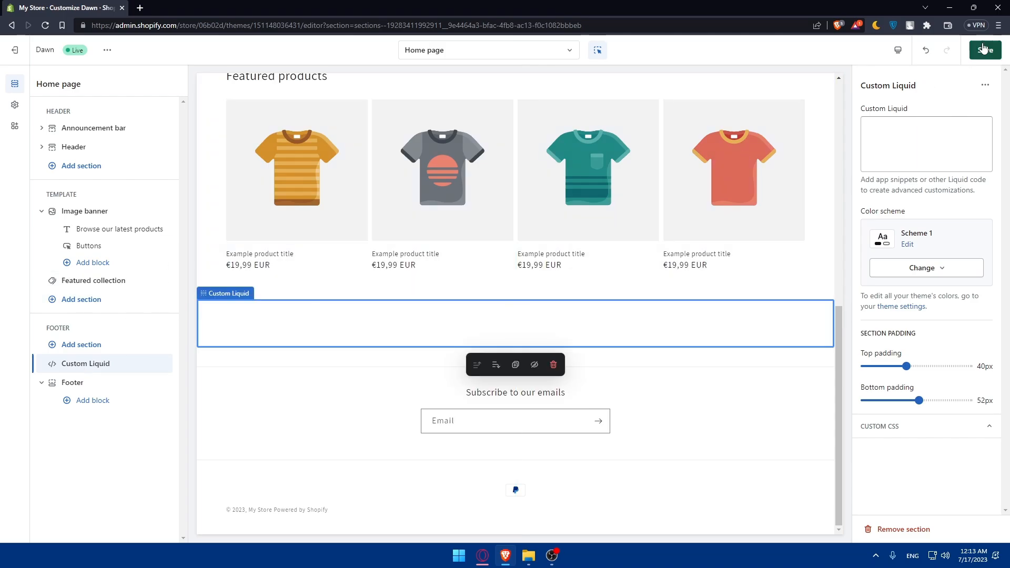
left_click(921, 129)
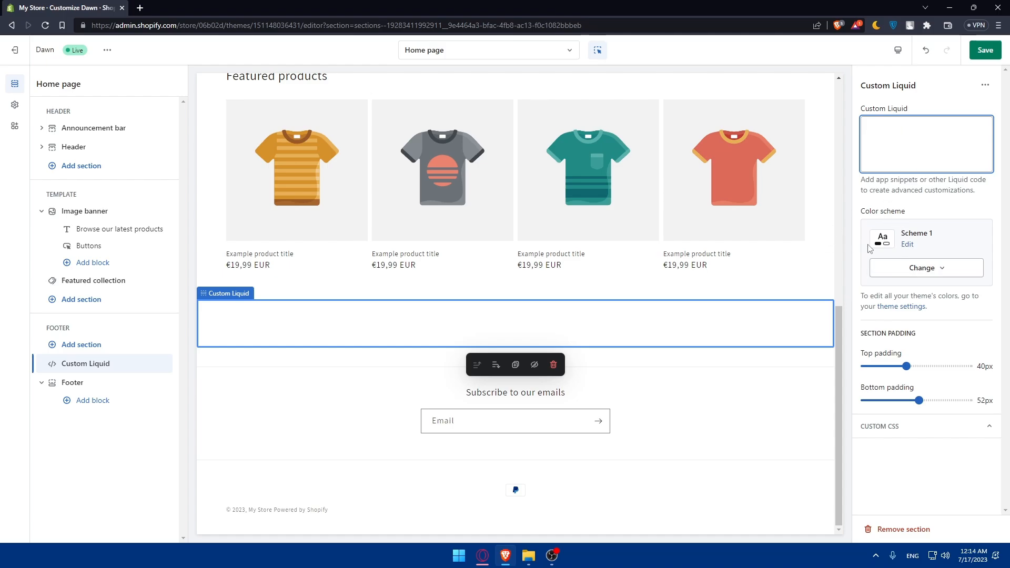
left_click(887, 437)
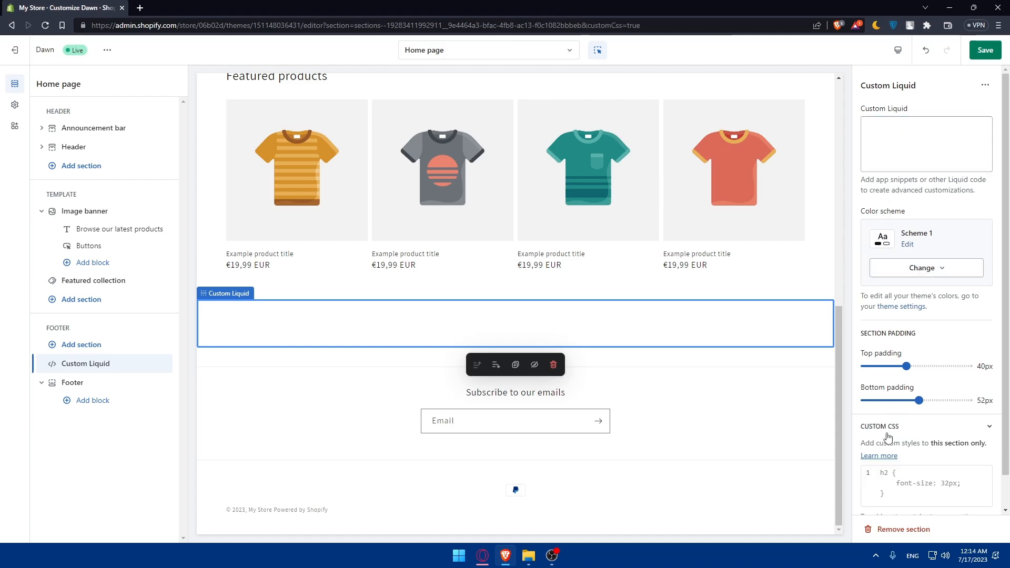
Remove the Custom Liquid section from the footer group
right_click(124, 366)
left_click(117, 364)
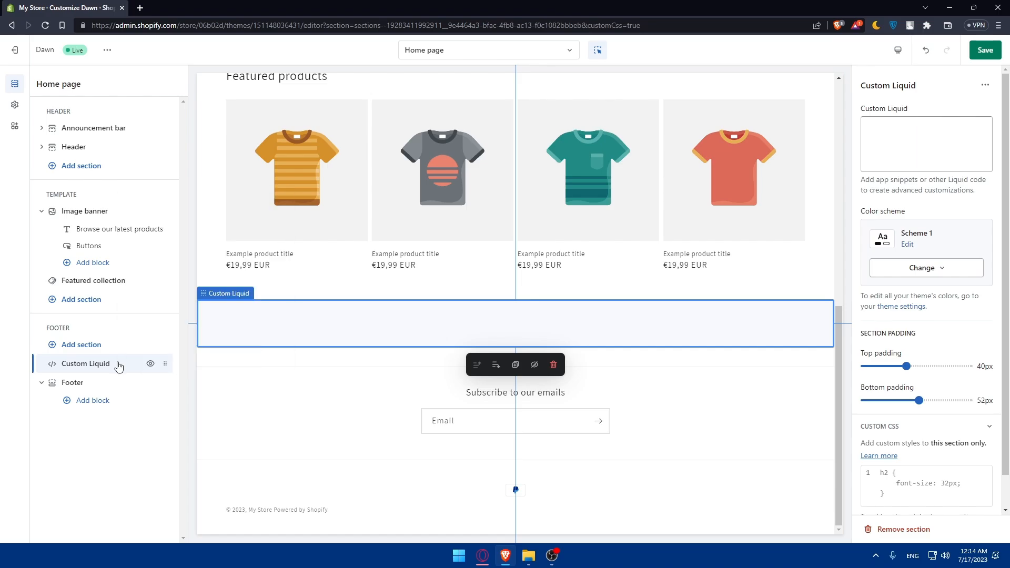
left_click(985, 85)
left_click(968, 151)
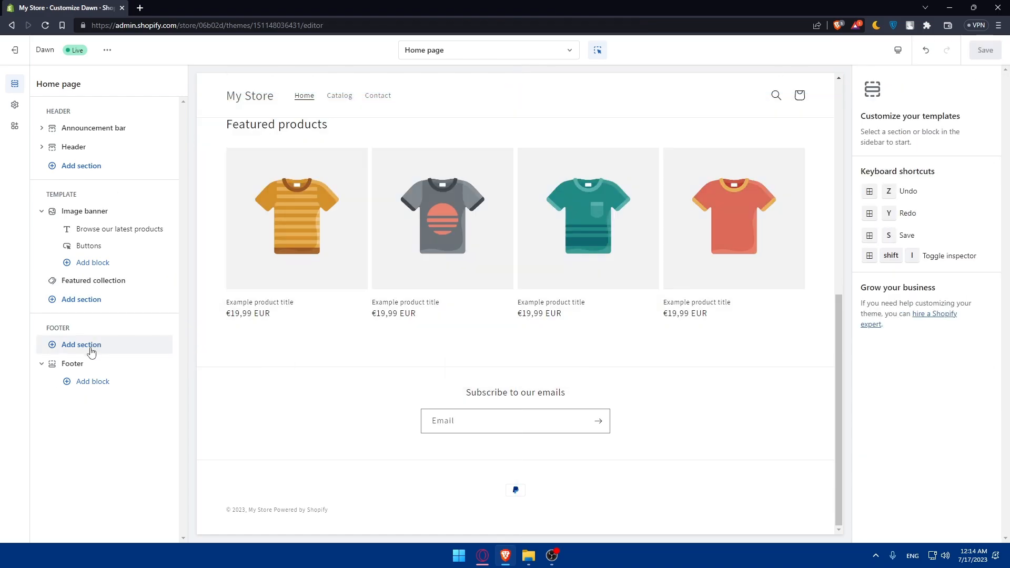
Search 'vid' in the template's section picker and add a Video section below Featured collection
left_click(93, 268)
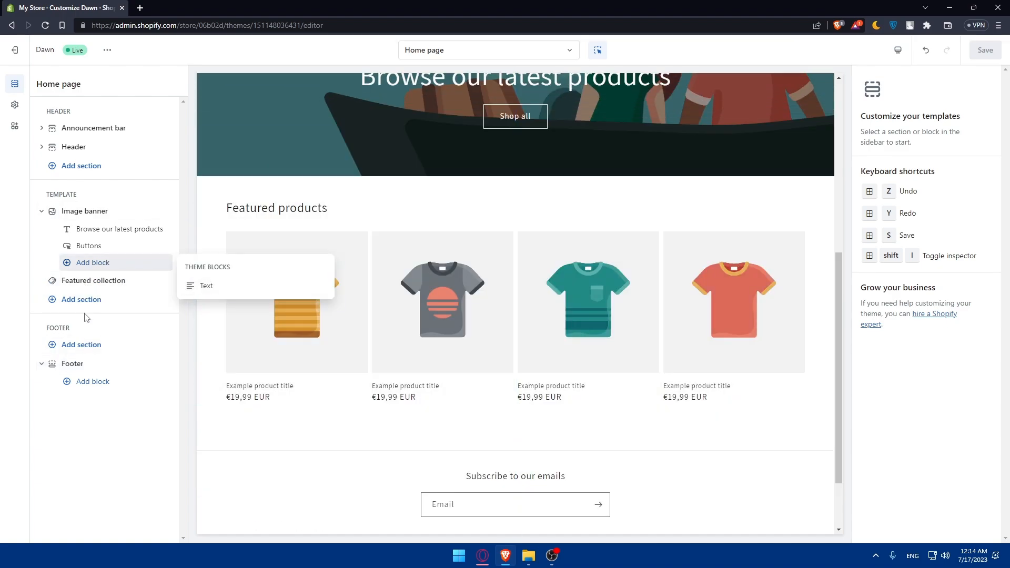
left_click(84, 307)
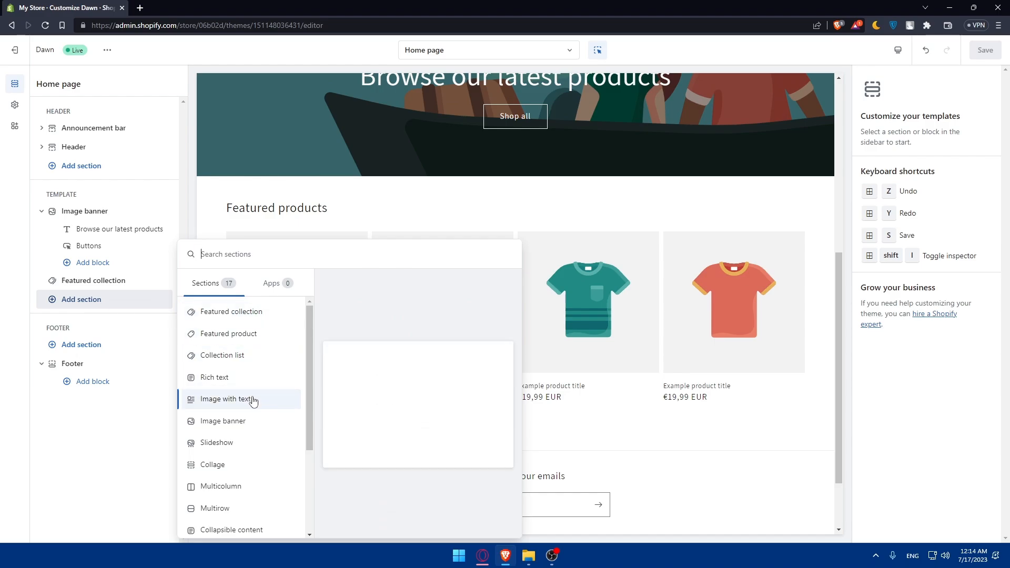
type("video")
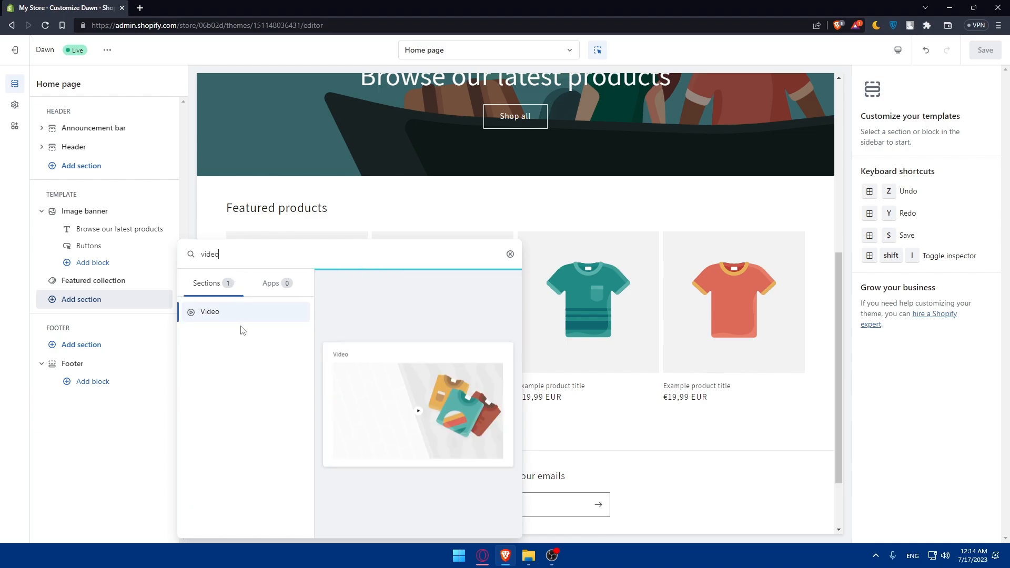
left_click(223, 314)
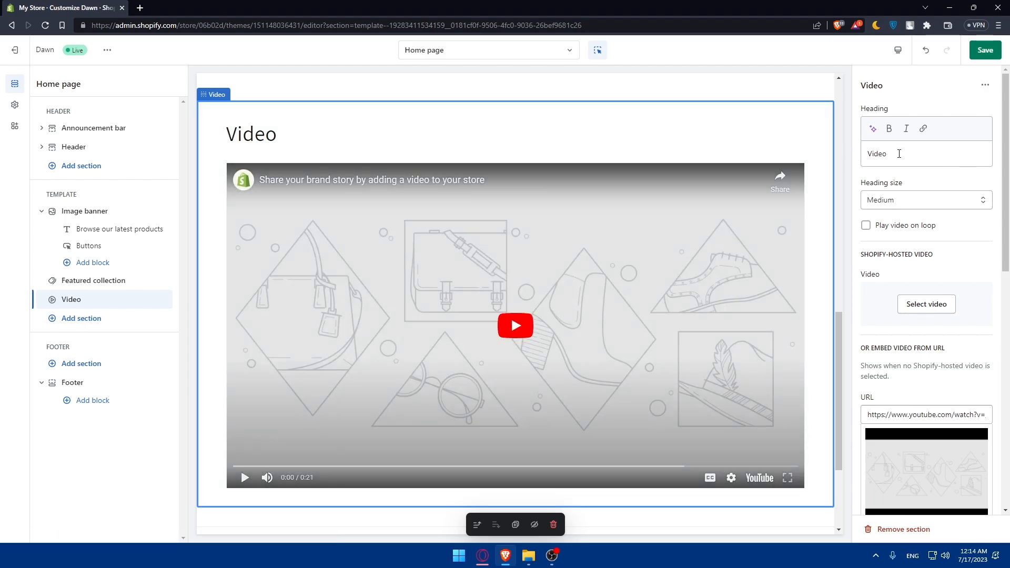
Change the Video heading to TEST, trying Large and Small sizes before keeping Medium
double_click(898, 153)
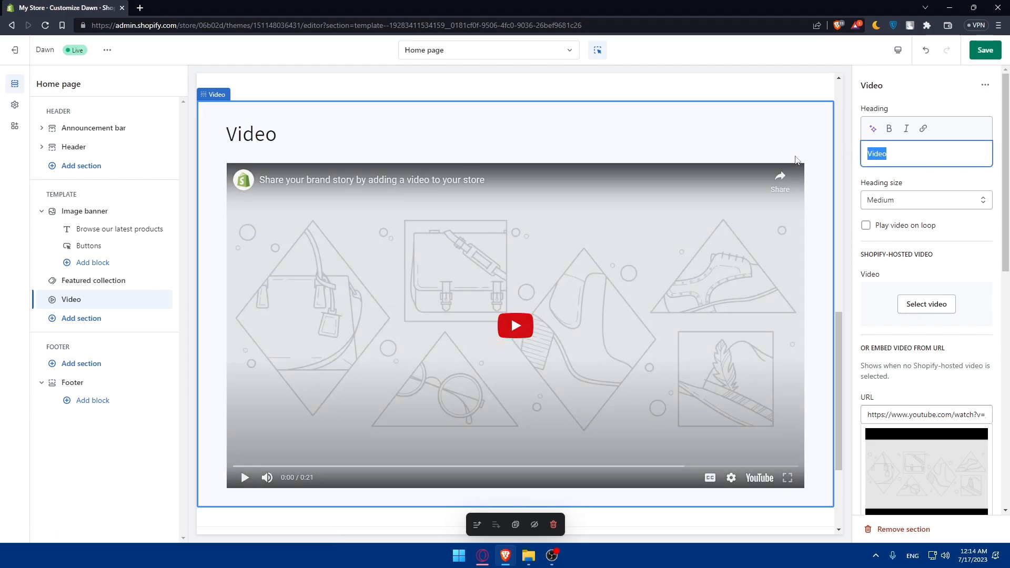
type("TES")
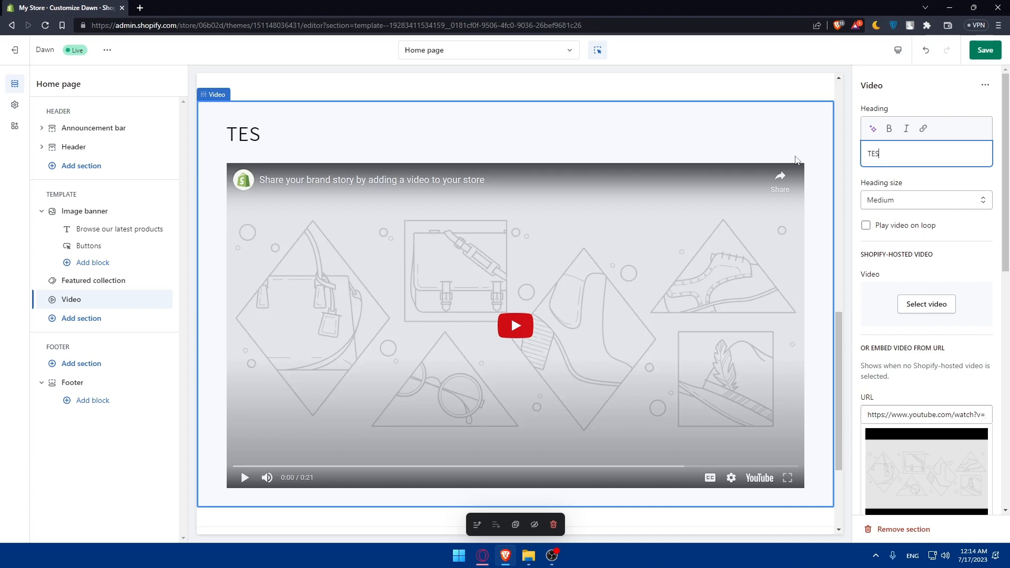
type("T")
left_click(904, 202)
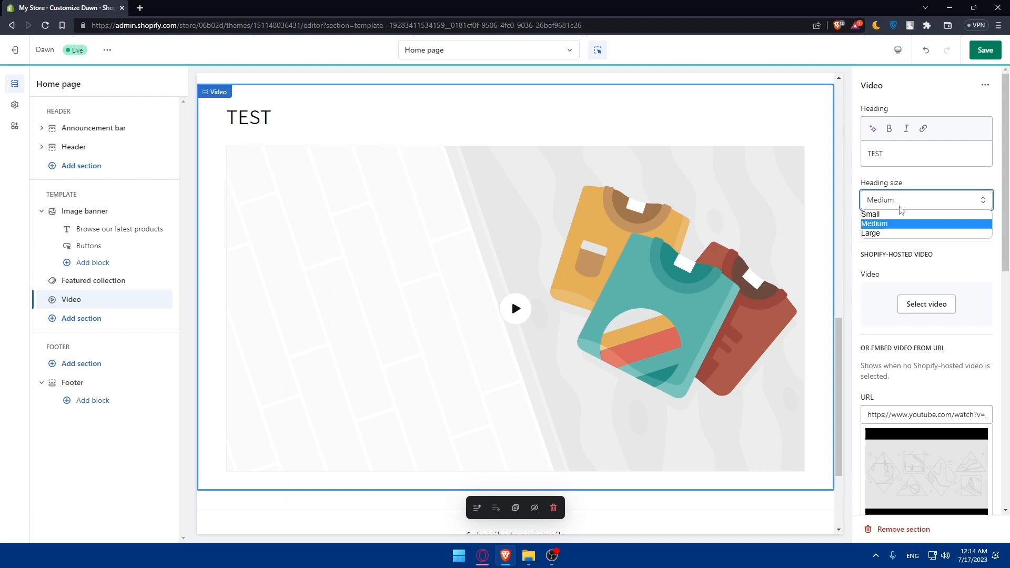
left_click(886, 233)
left_click(894, 204)
left_click(896, 224)
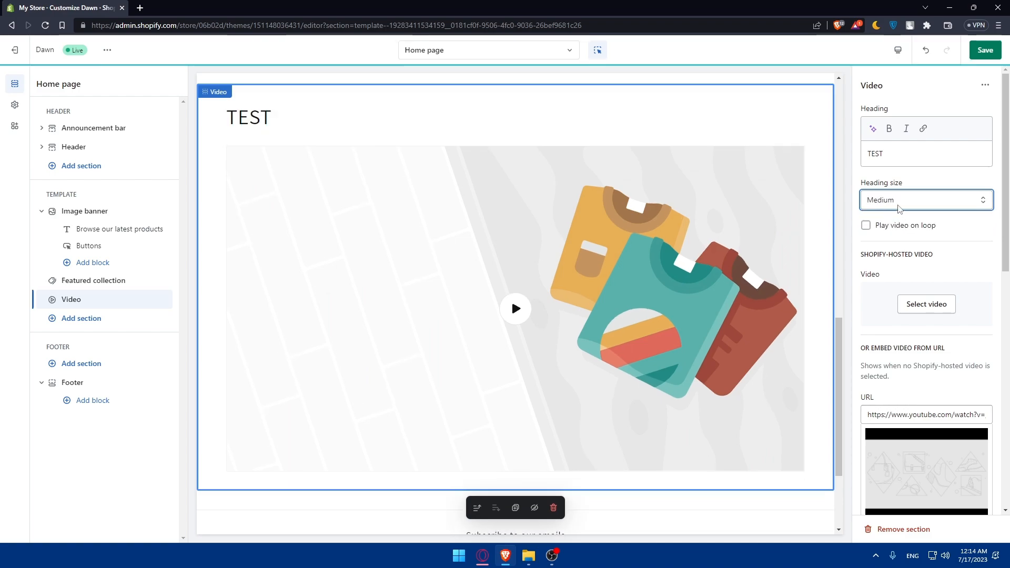
left_click(899, 205)
left_click(894, 214)
left_click(916, 203)
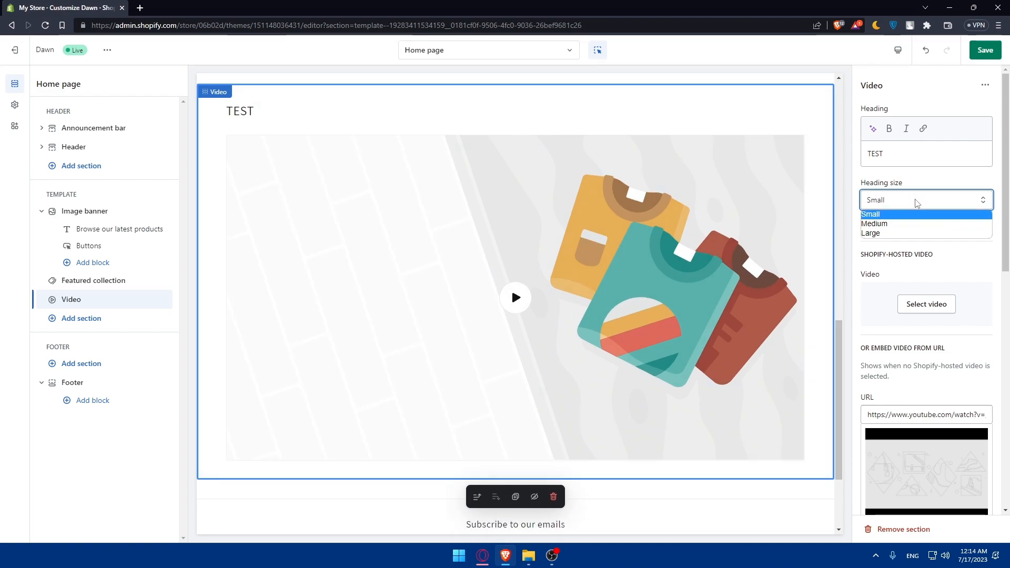
left_click(873, 223)
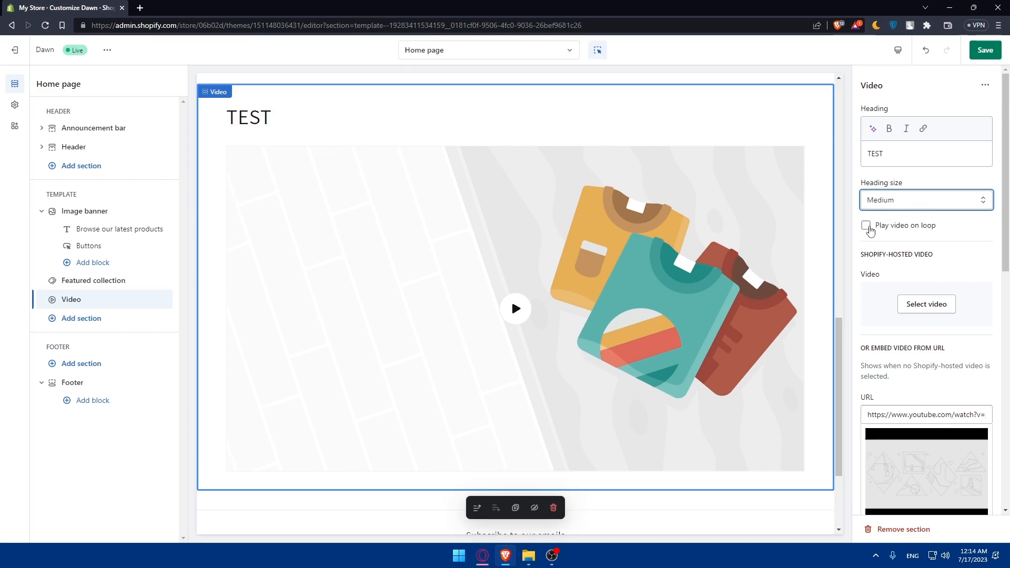
Turn on Play video on loop and bring up the hosted-video picker
left_click(866, 226)
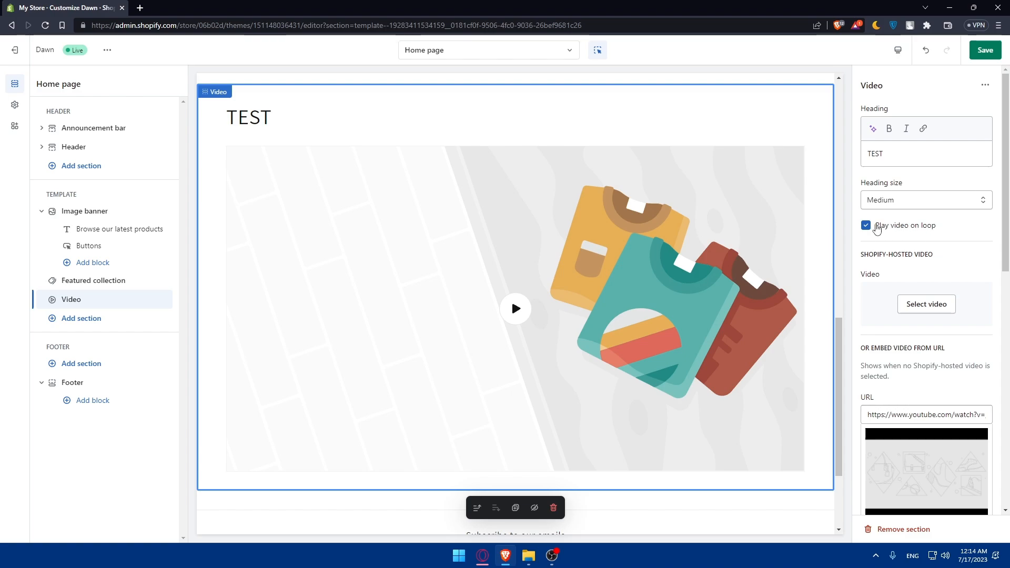
left_click(876, 229)
left_click(874, 232)
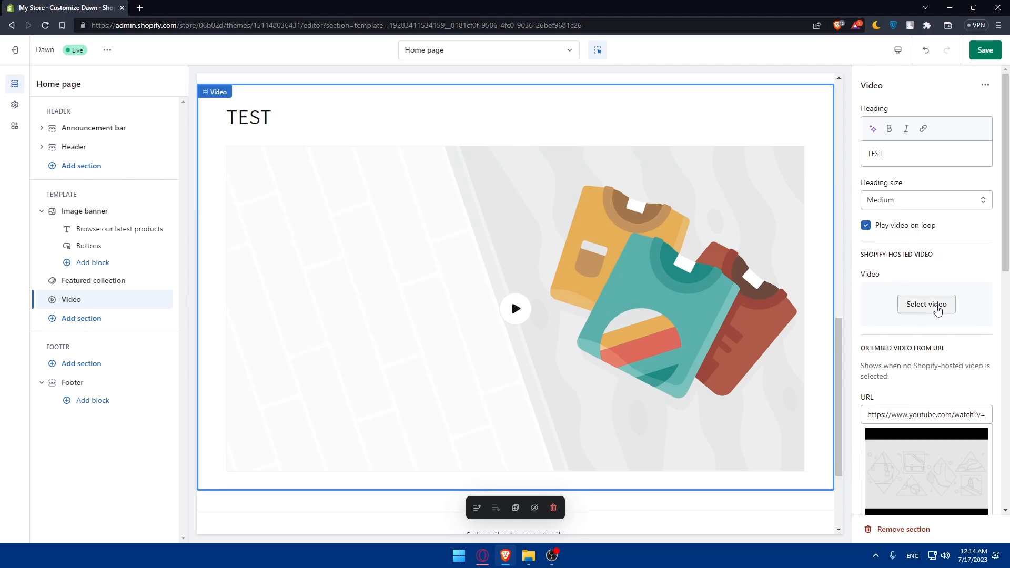
left_click(937, 311)
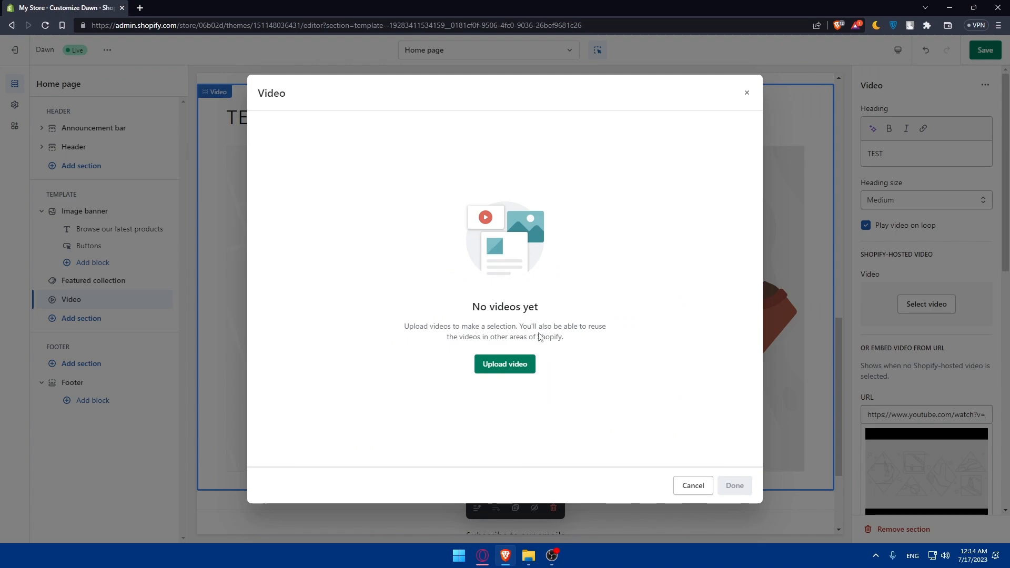
Cancel the video upload file chooser twice and close the picker without choosing a video
left_click(501, 365)
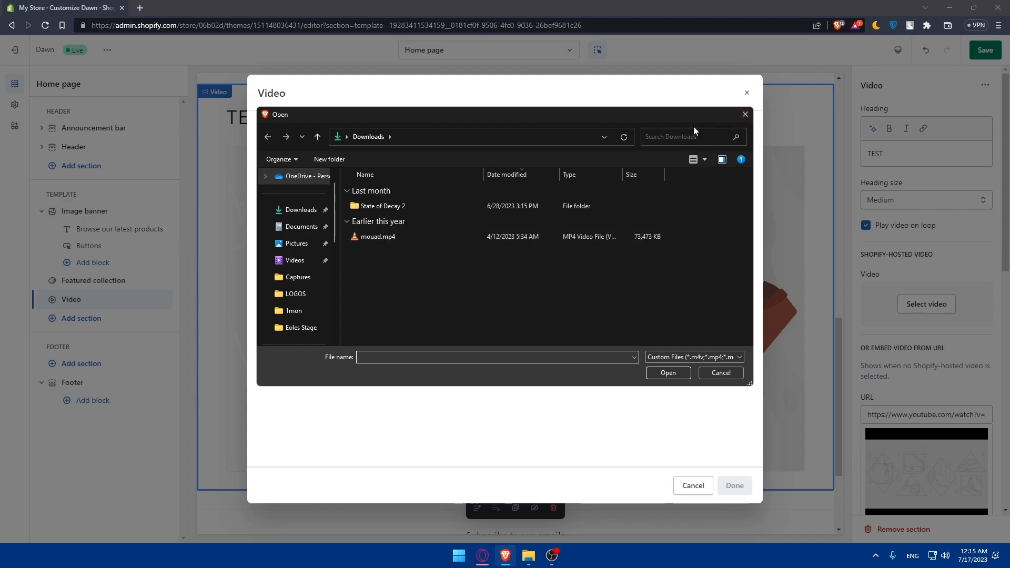
left_click(743, 115)
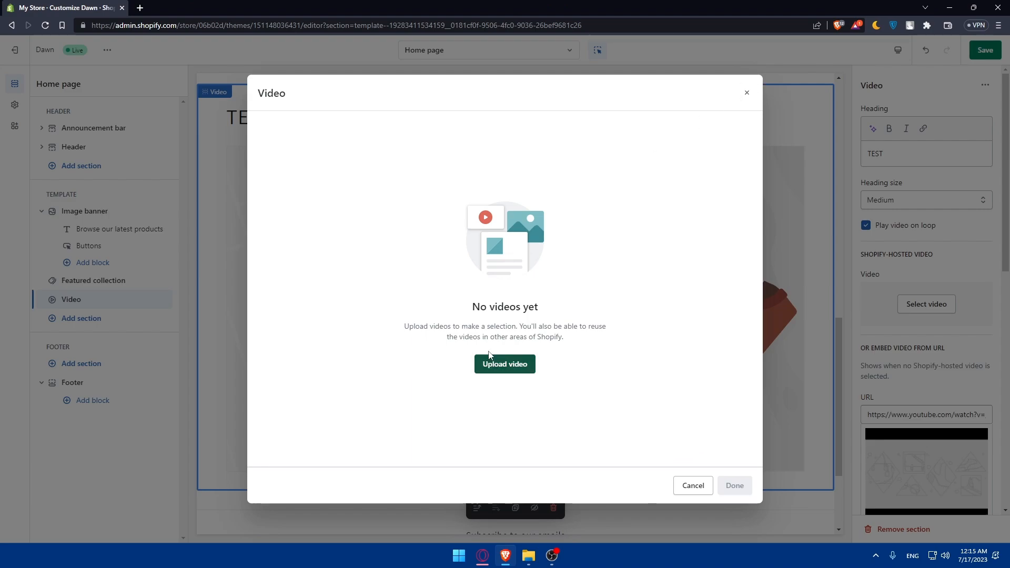
left_click(493, 363)
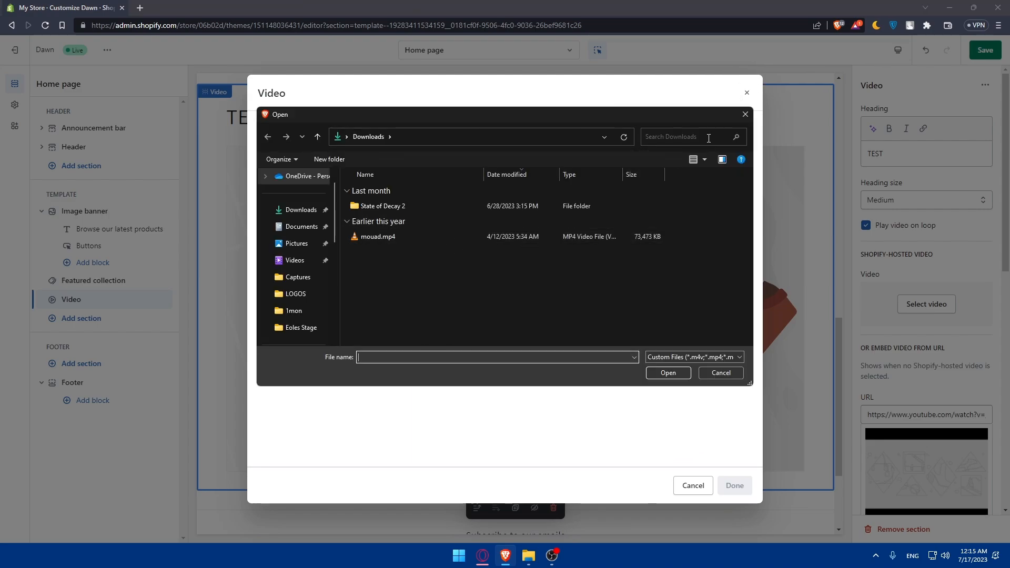
left_click(742, 116)
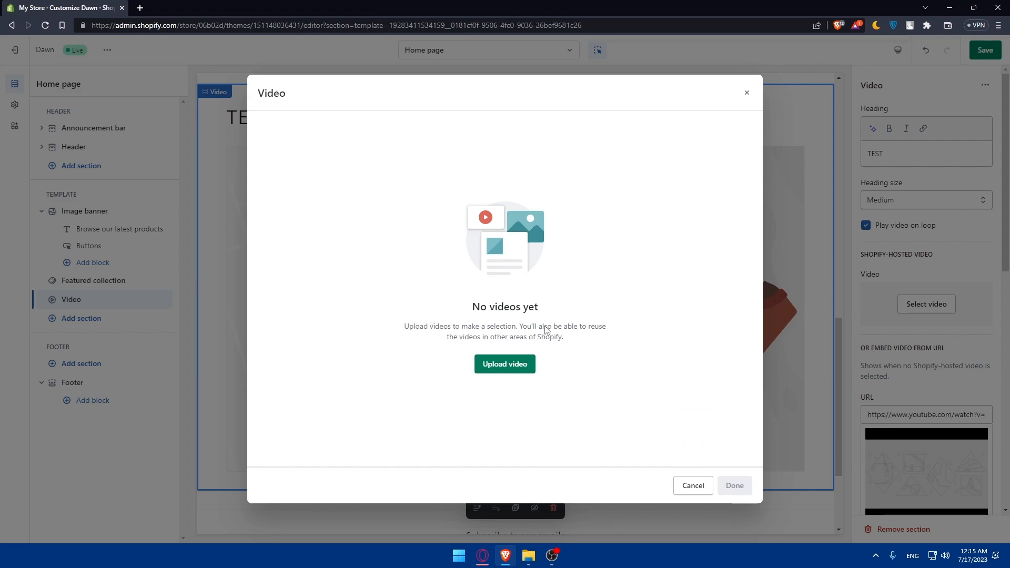
left_click(746, 93)
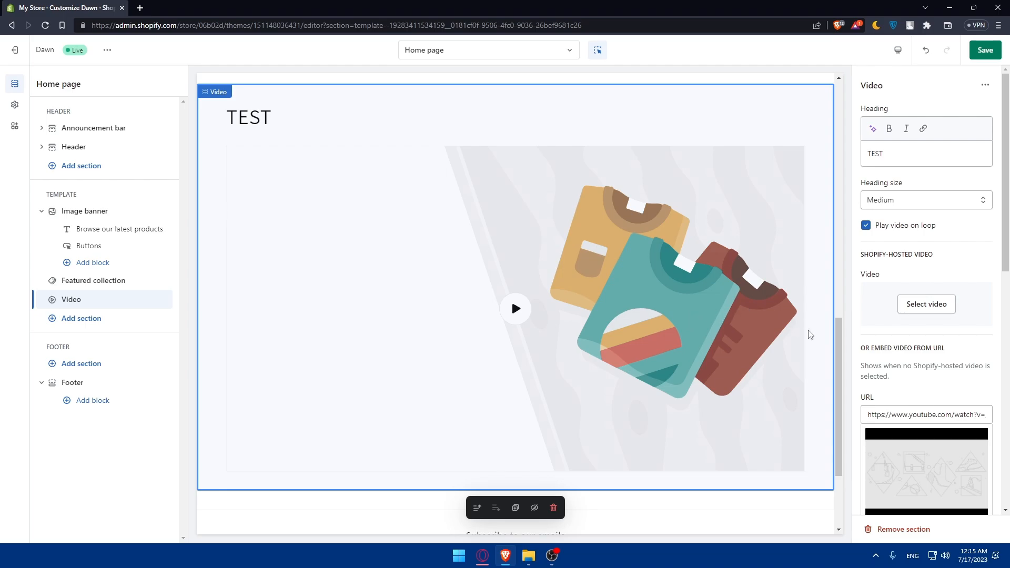
Select the existing YouTube sample link in the 'Or embed video from URL' field
scroll(935, 375, "down", 2)
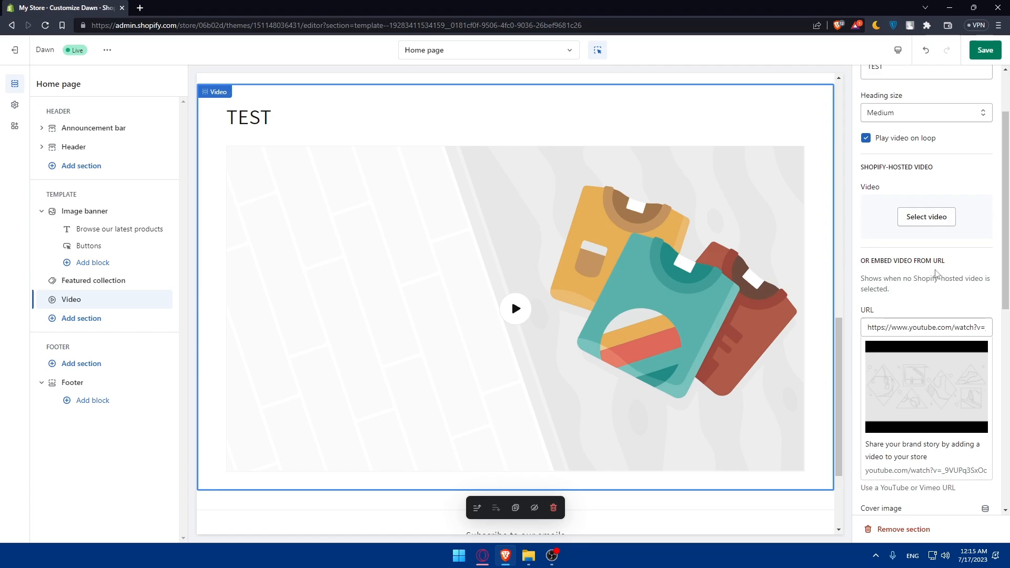
left_click(892, 327)
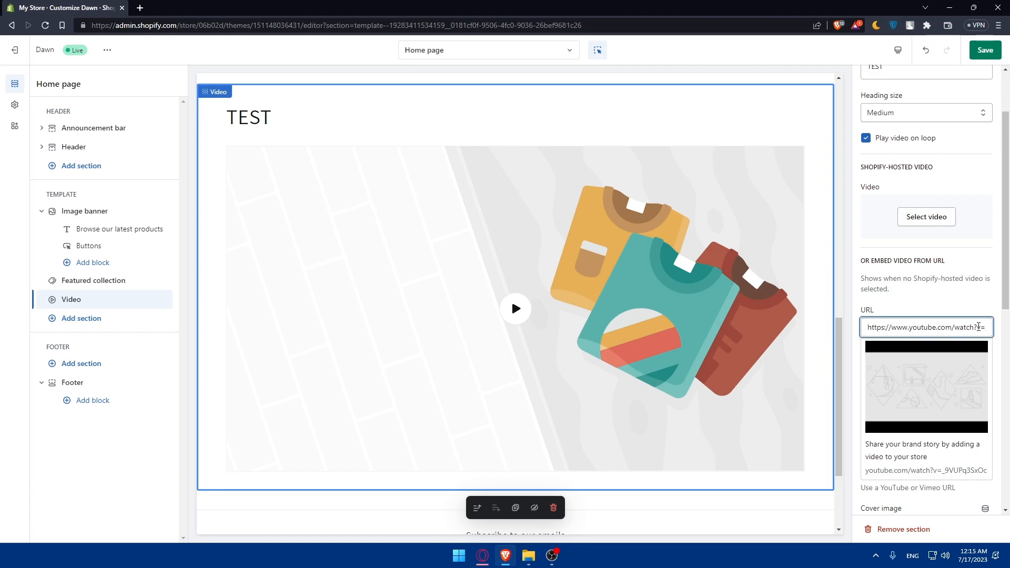
left_click_drag(978, 327, 1008, 333)
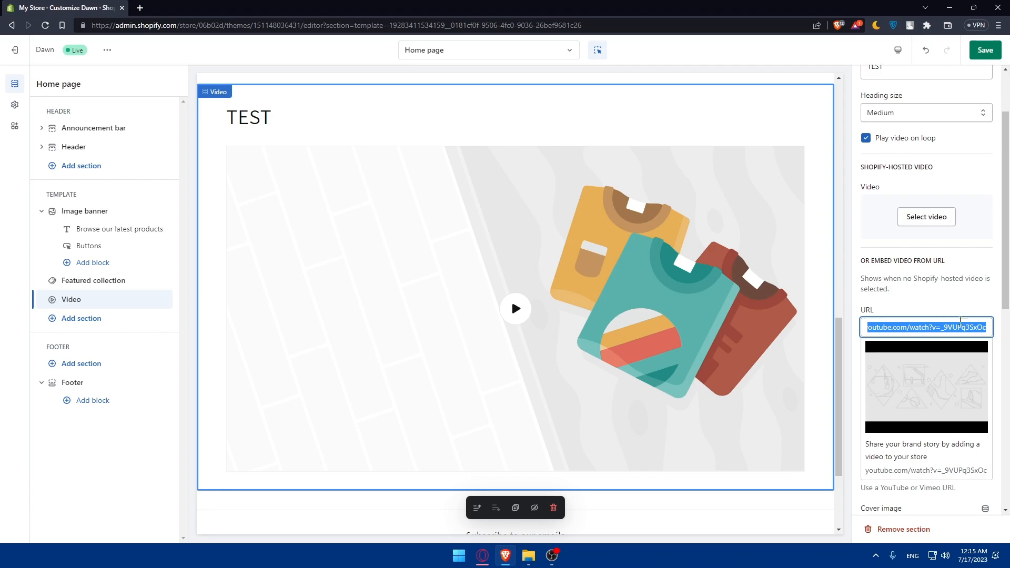
Copy the YouTube URL of 'How To Integrate WhatsApp In Zoho CRM 2023!' from a new tab
left_click(140, 8)
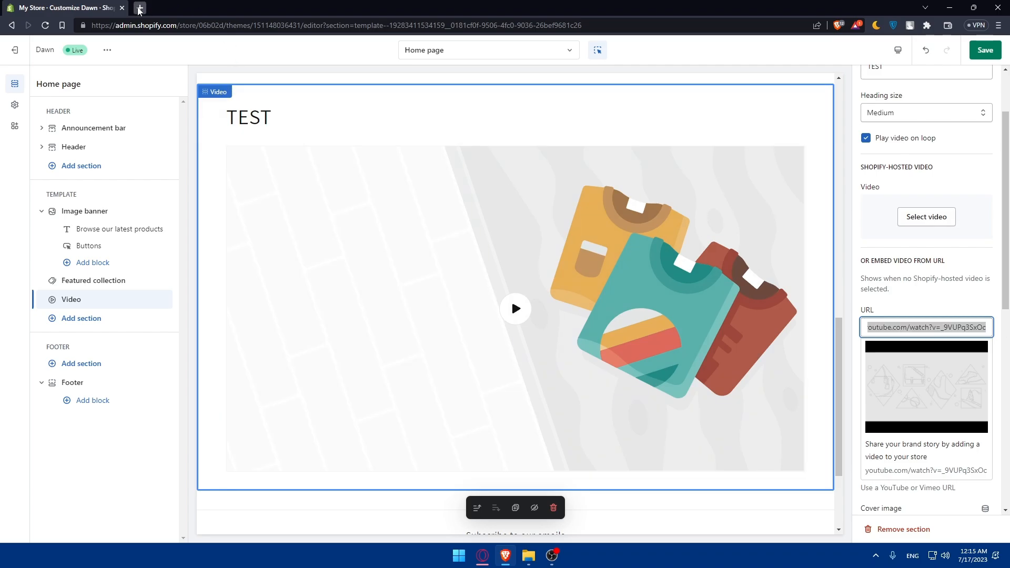
type("youtube.com")
key("Return")
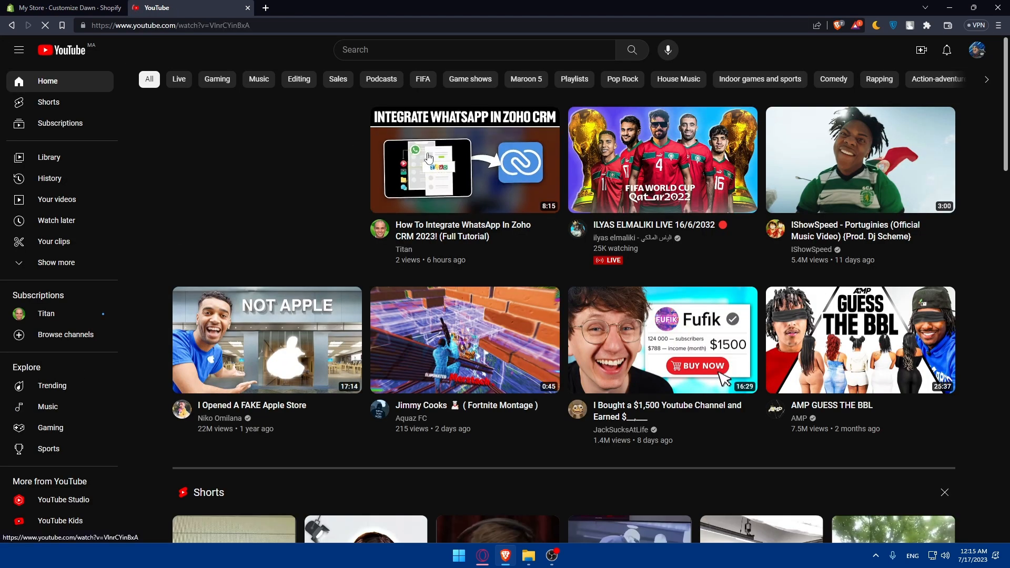
left_click(429, 158)
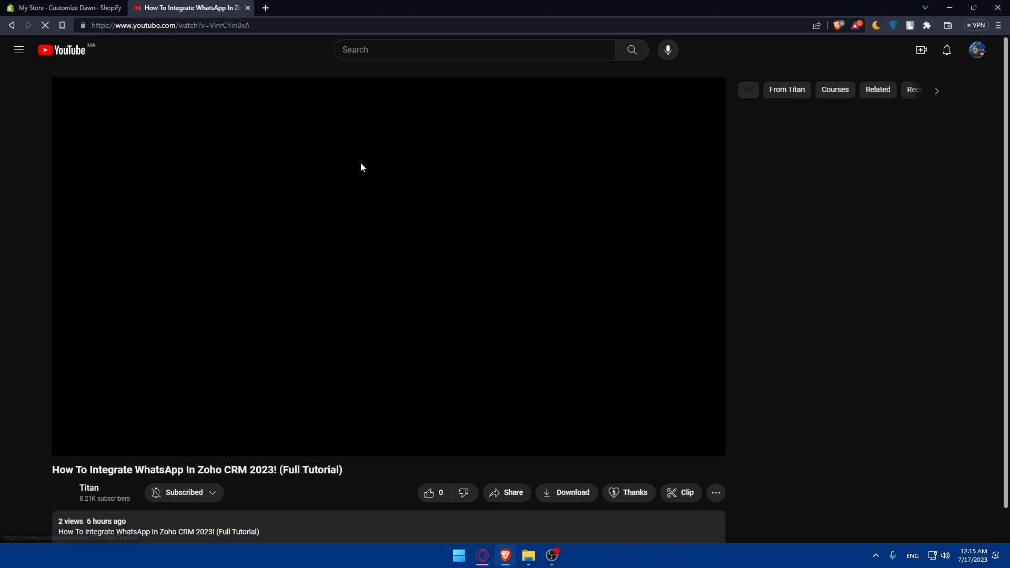
left_click(234, 26)
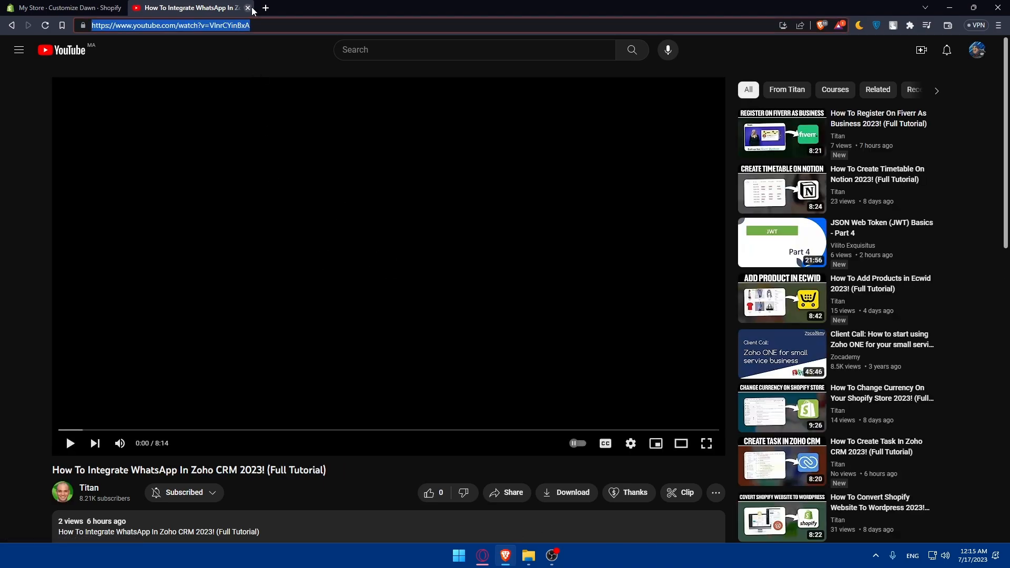
left_click(247, 8)
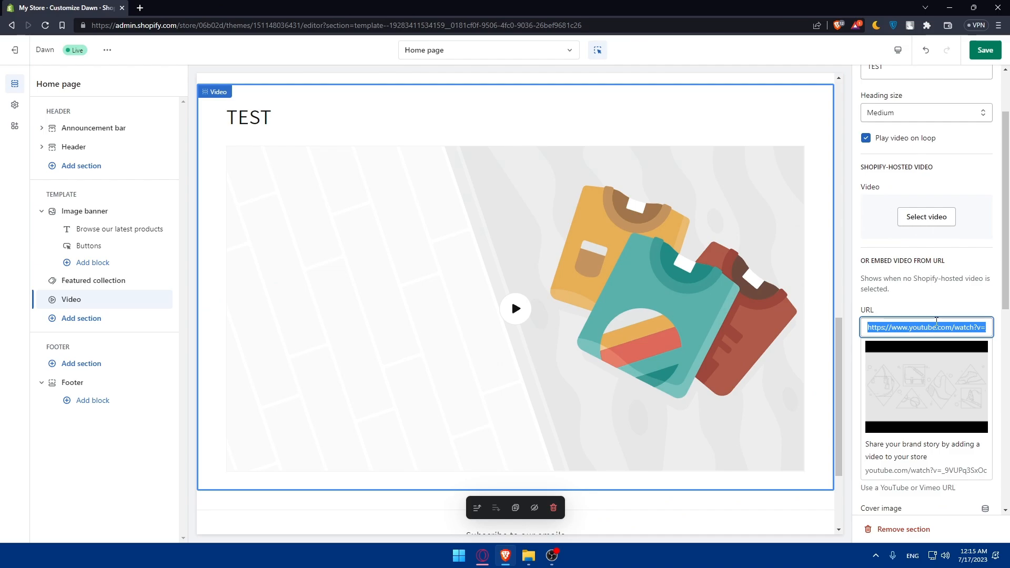
Paste the 'How To Integrate WhatsApp In Zoho CRM 2023!' YouTube URL into the Video section's URL field
type("https://www.youtube.com/watch?v=VInrCYinBxA")
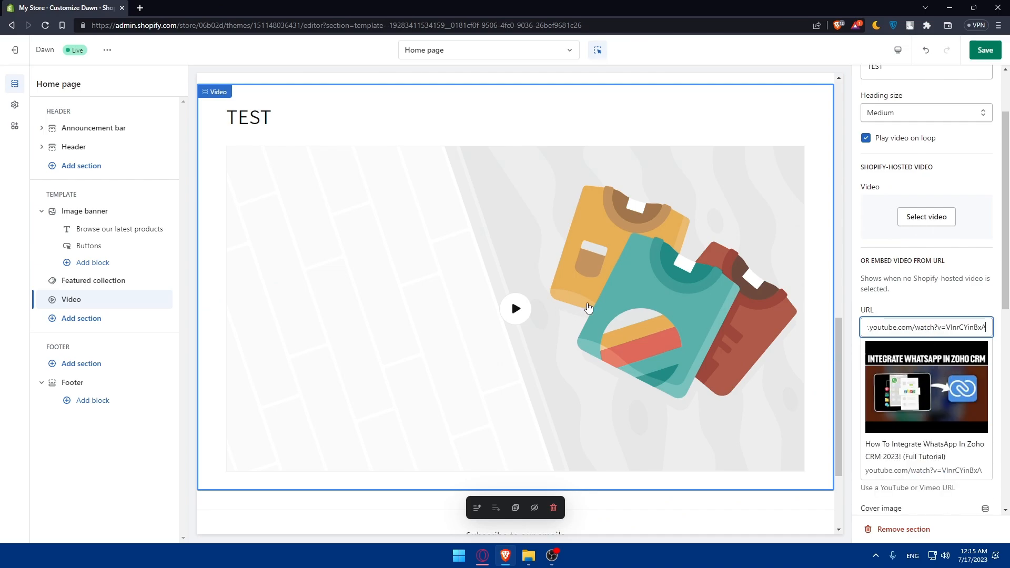
scroll(936, 374, "down", 2)
scroll(936, 374, "down", 2)
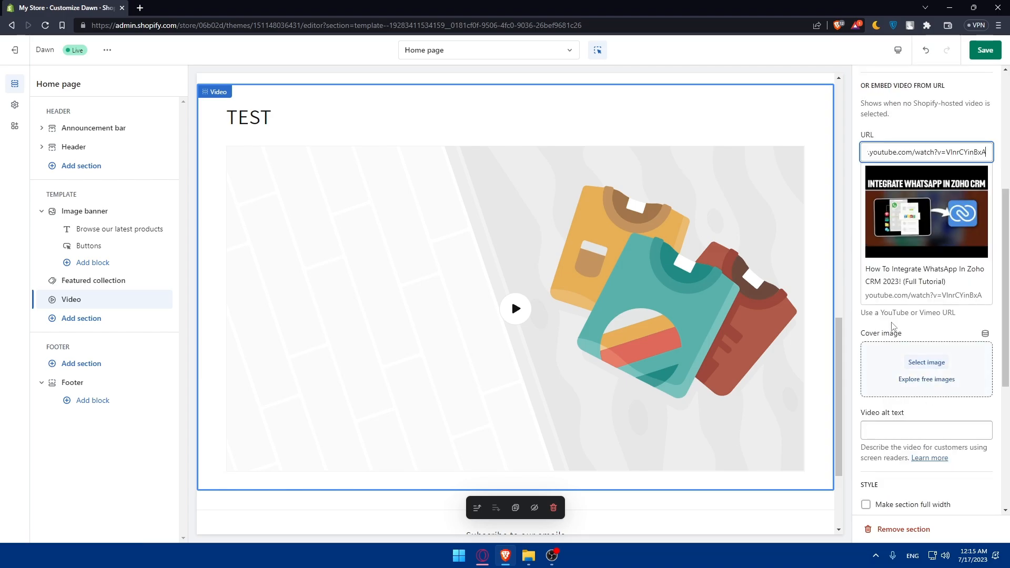
Upload the old-man sorcerer PNG in the cover image picker and confirm it
left_click(917, 359)
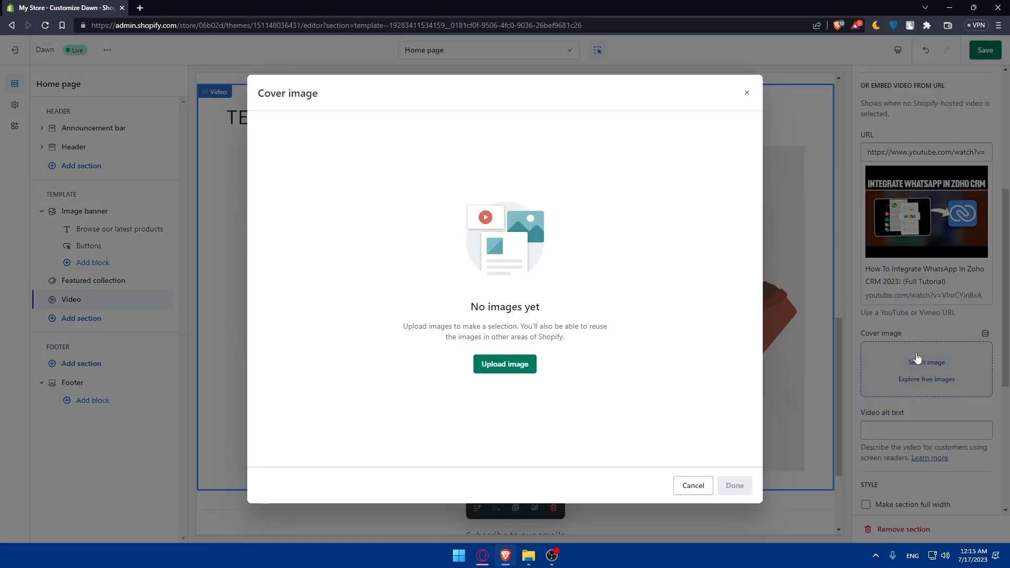
left_click(486, 364)
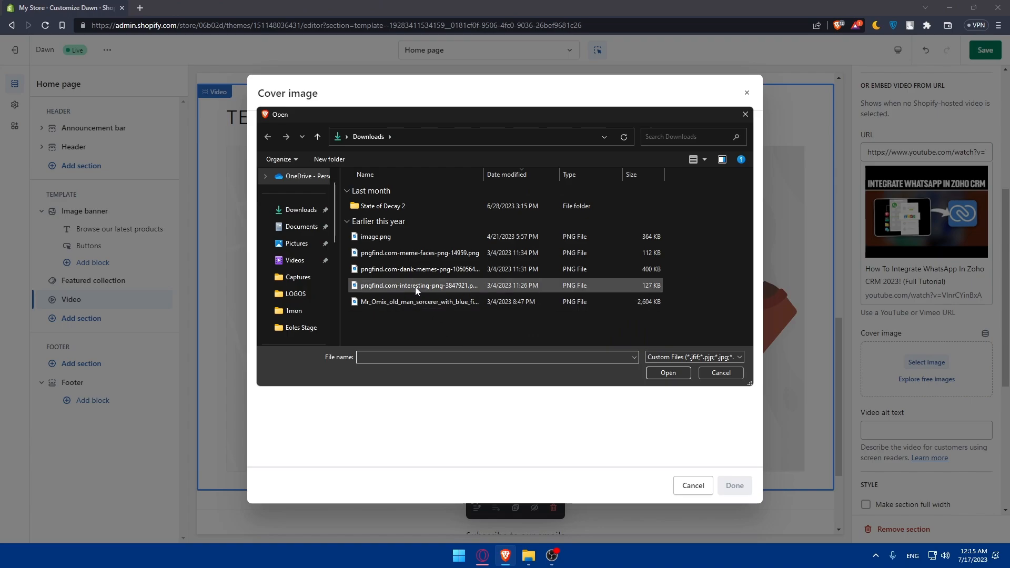
double_click(408, 302)
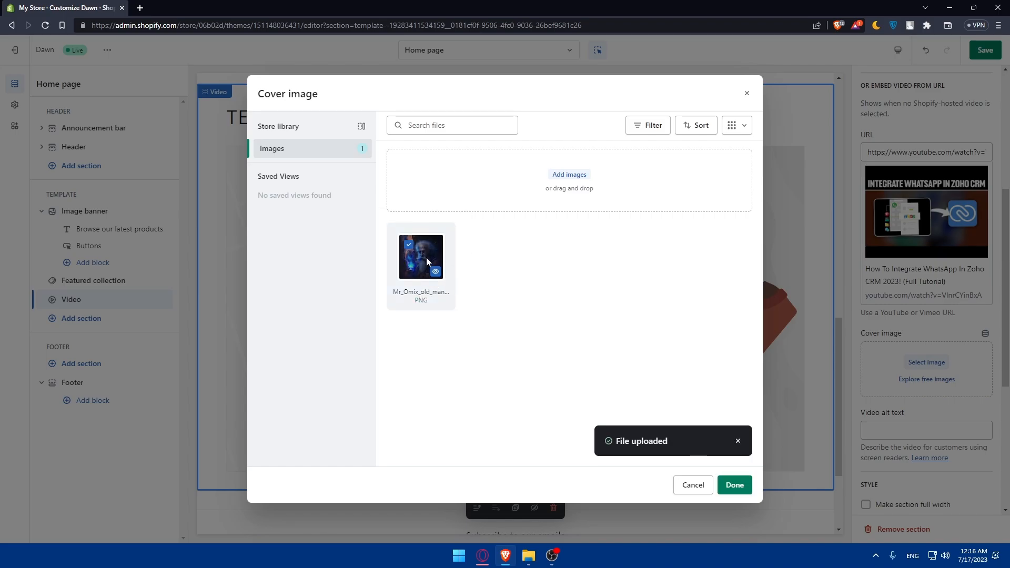
left_click(731, 484)
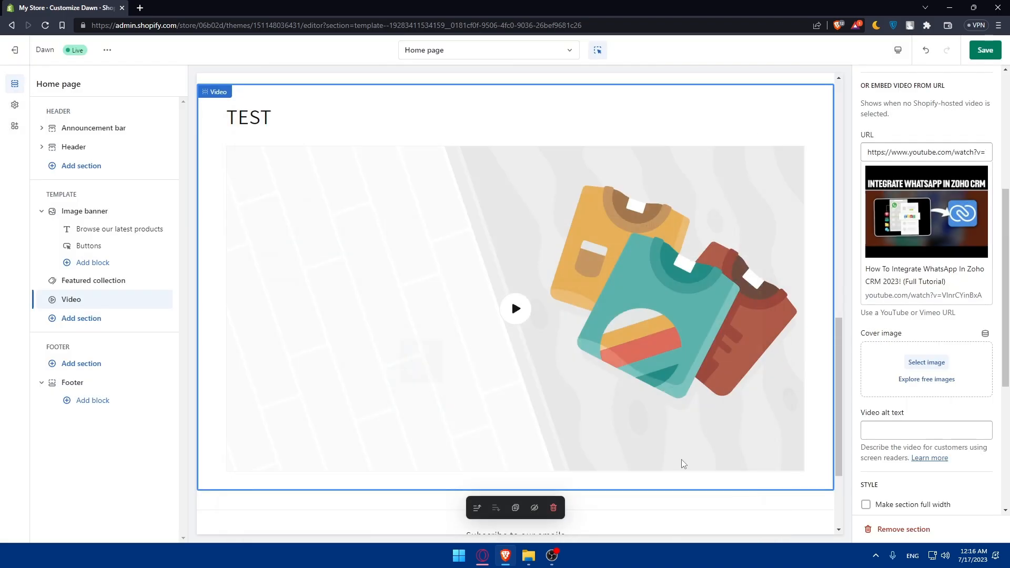
Turn on 'Make section full width' for the Video section, comparing it briefly with full width off
scroll(525, 286, "down", 2)
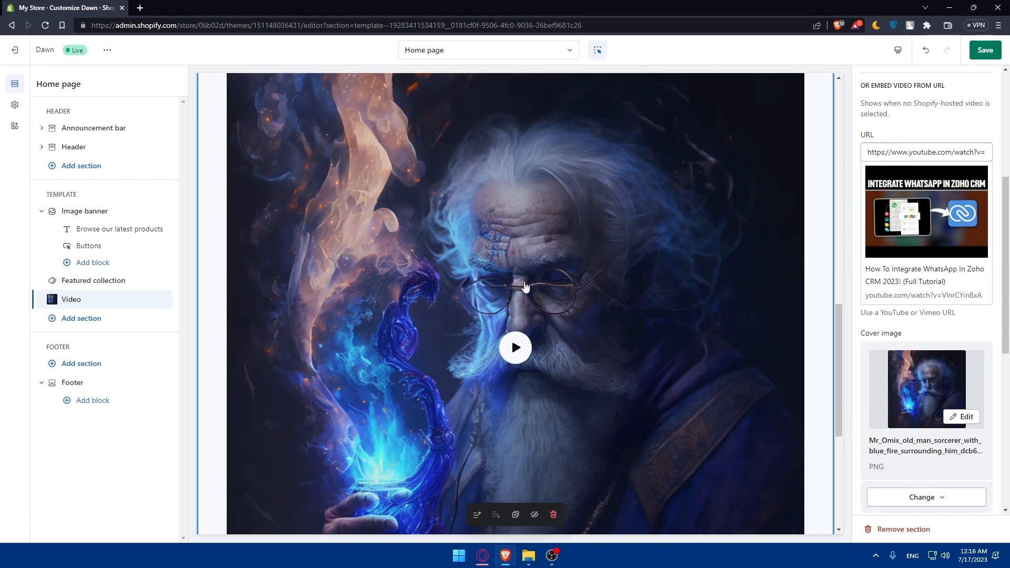
scroll(932, 344, "down", 5)
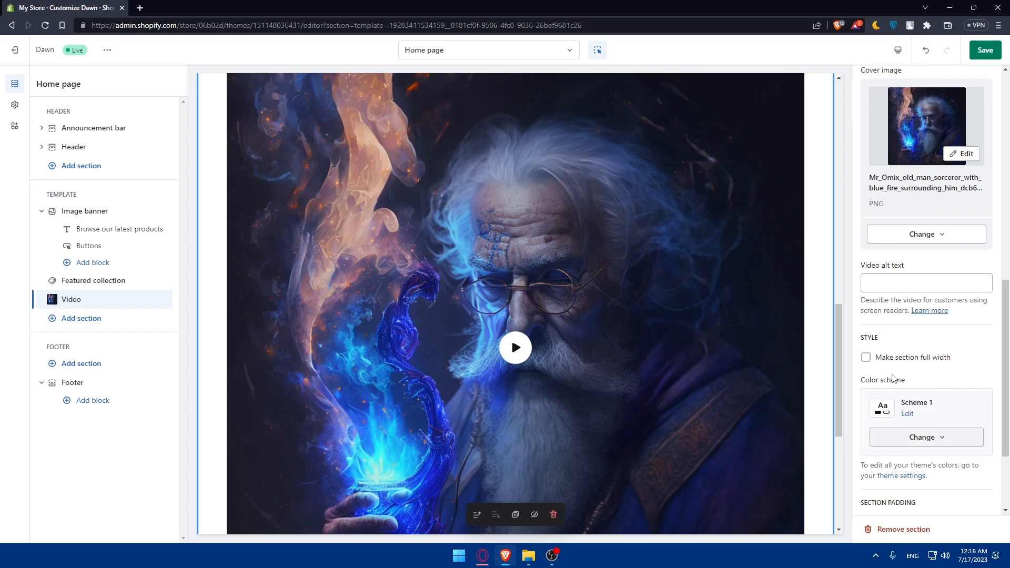
left_click(865, 358)
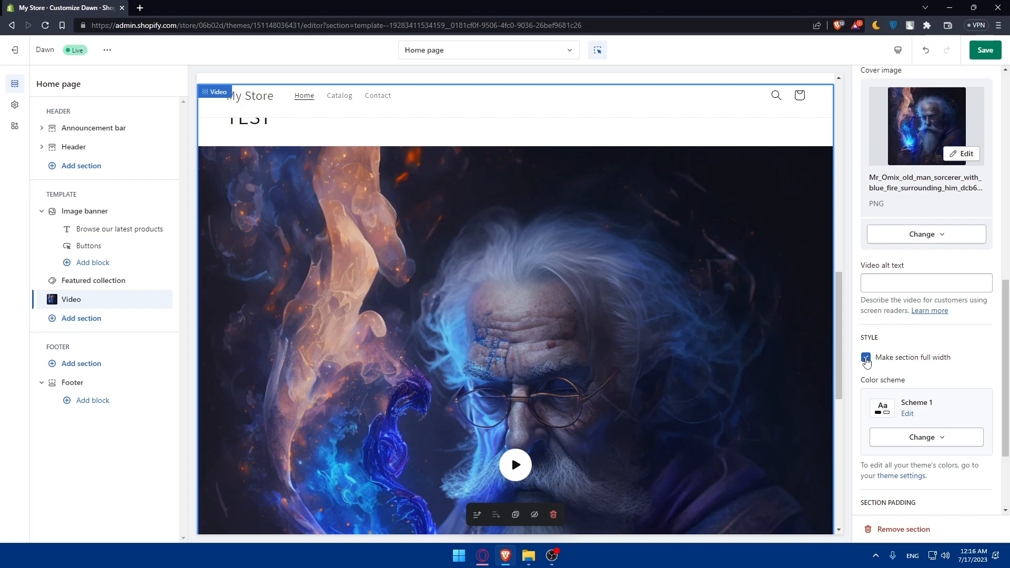
left_click(866, 359)
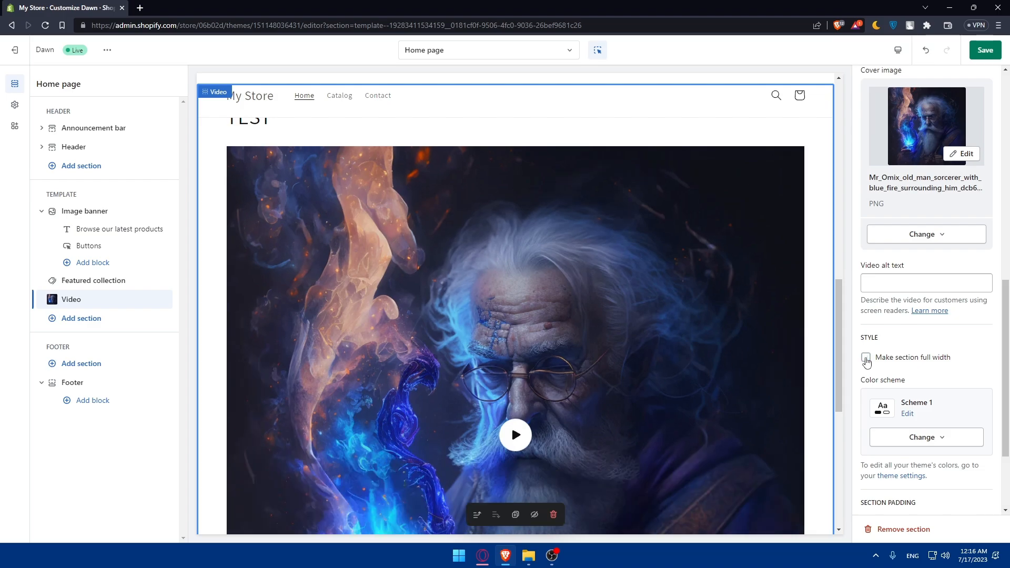
left_click(866, 360)
scroll(868, 363, "down", 2)
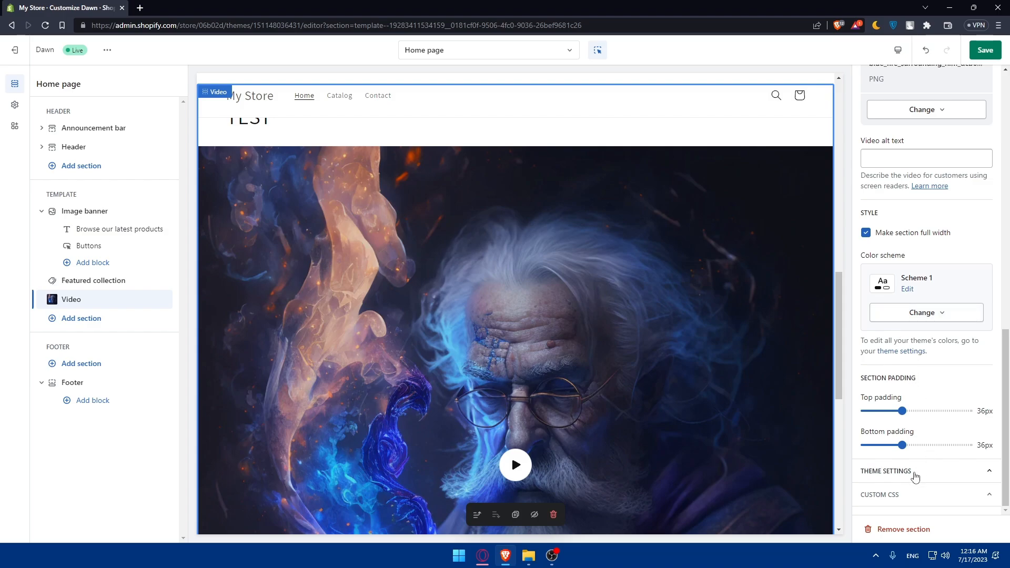
scroll(913, 480, "up", 10)
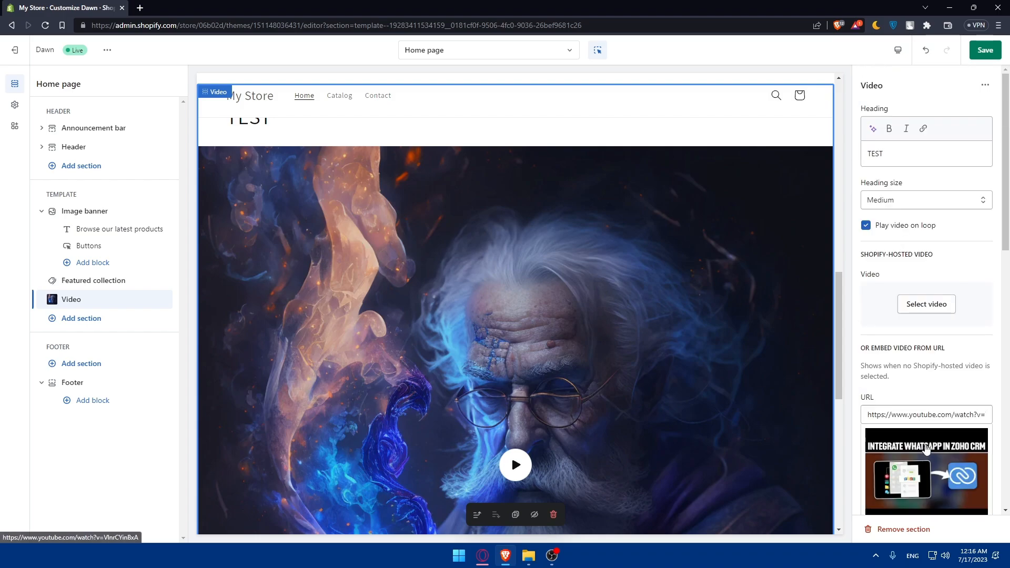
scroll(926, 448, "down", 2)
scroll(928, 421, "up", 2)
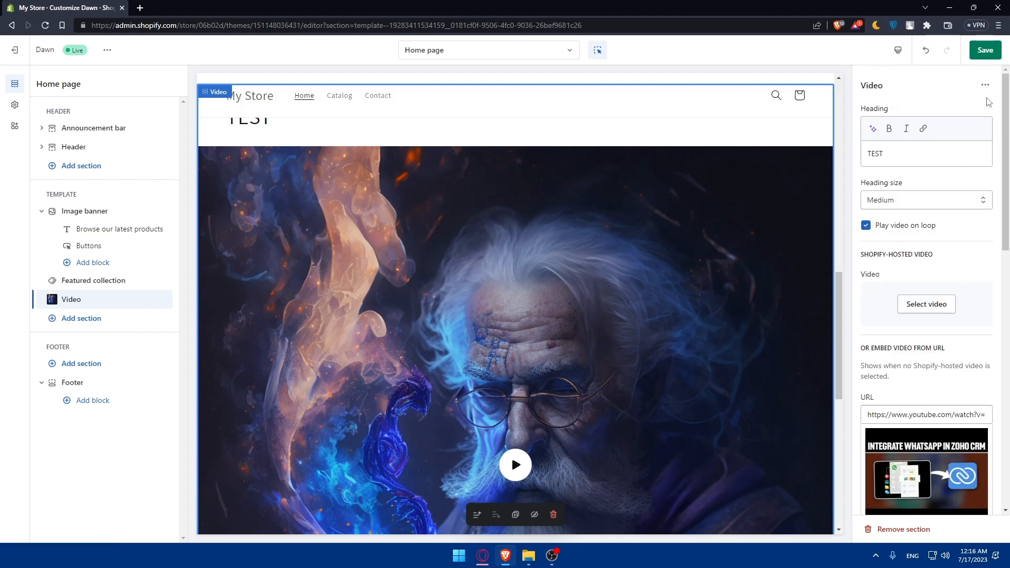
Save the theme, then play the preview video, which reports 'This video is unavailable'
left_click(985, 50)
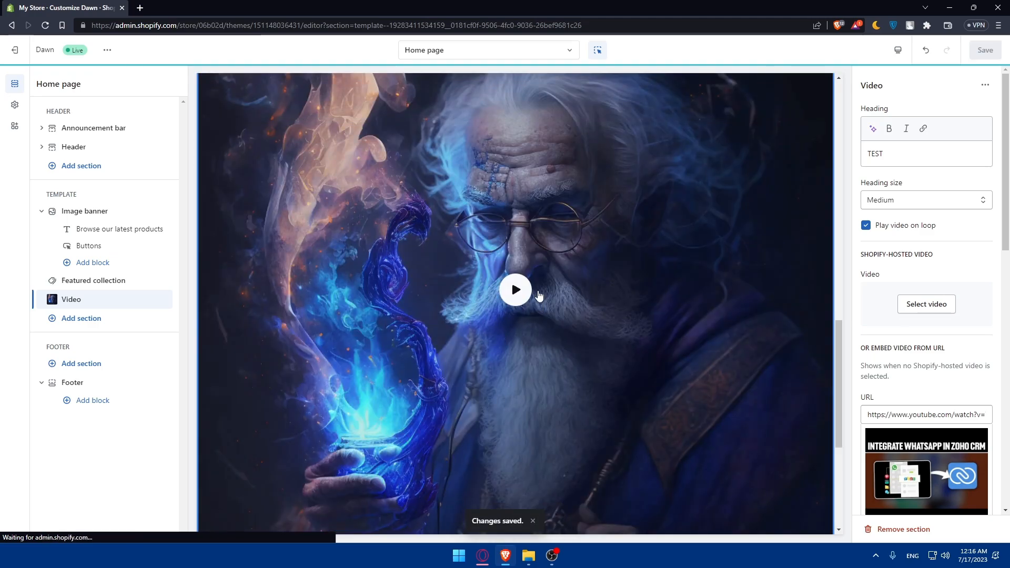
left_click(513, 286)
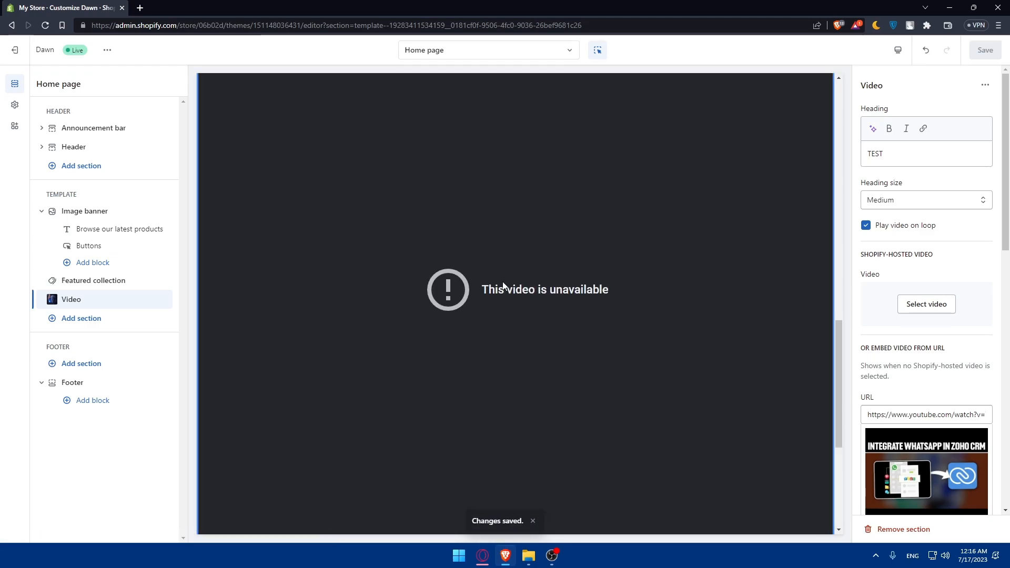
scroll(472, 268, "up", 15)
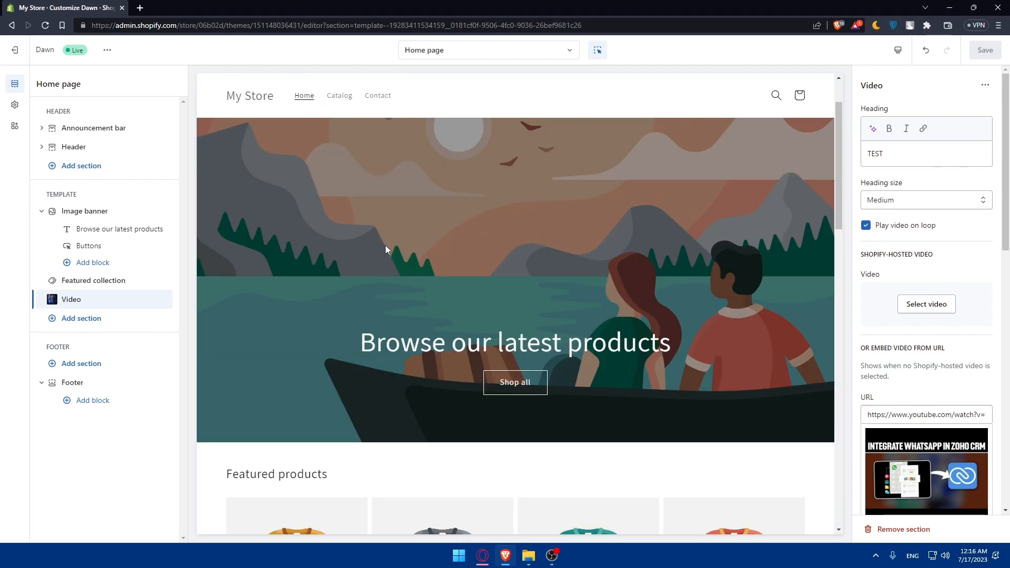
scroll(392, 252, "down", 10)
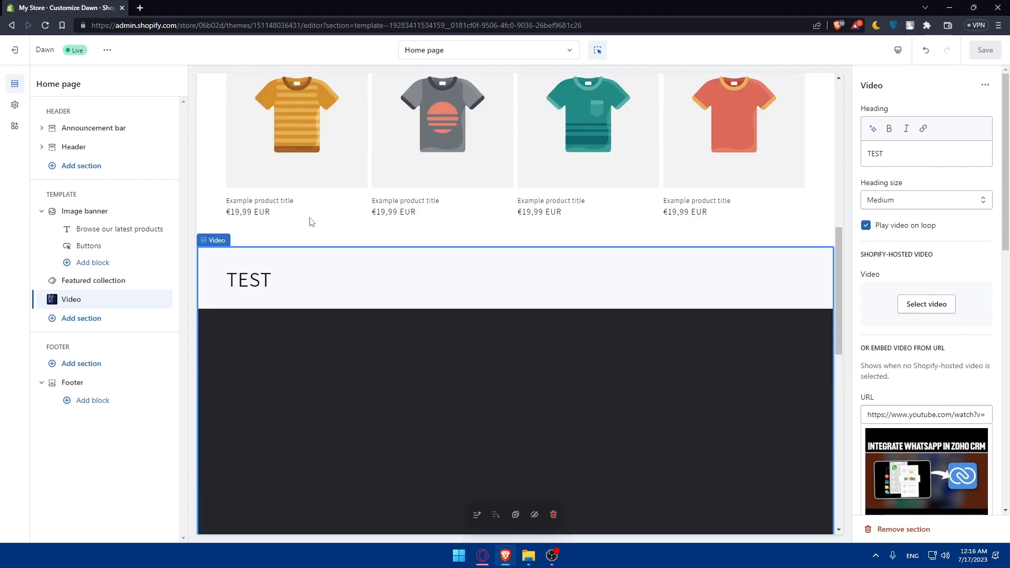
scroll(367, 263, "down", 4)
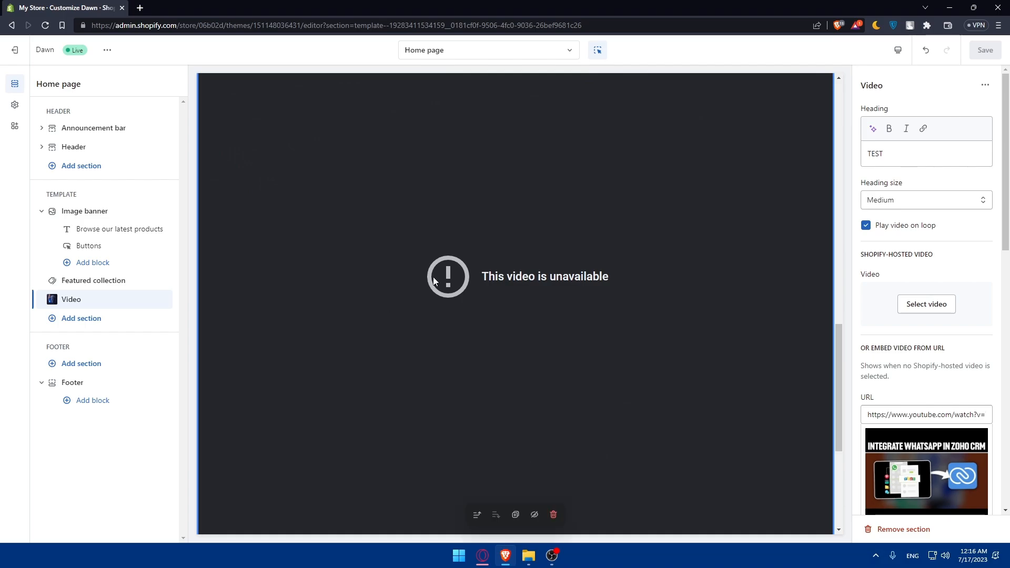
scroll(405, 285, "down", 3)
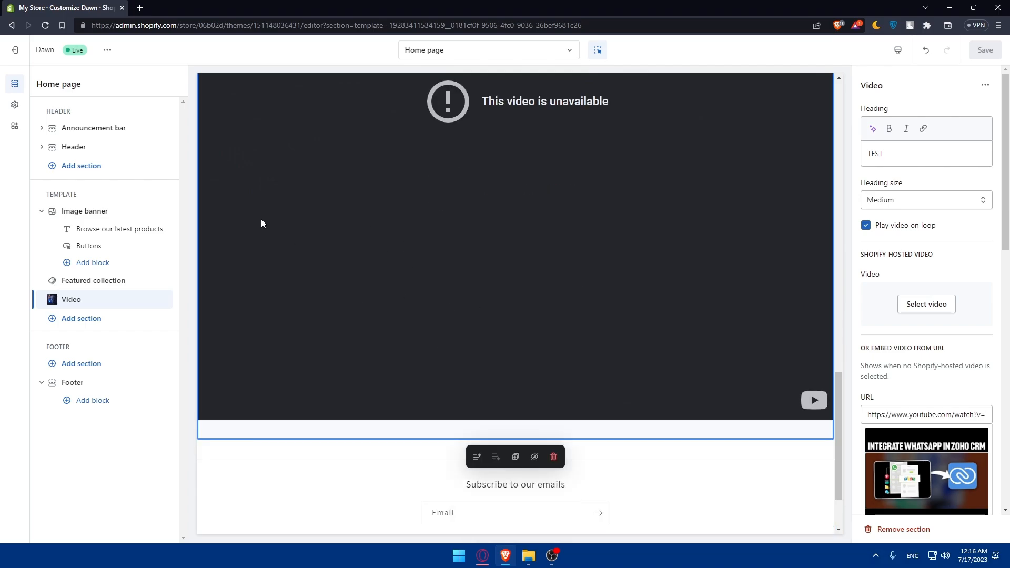
left_click(139, 8)
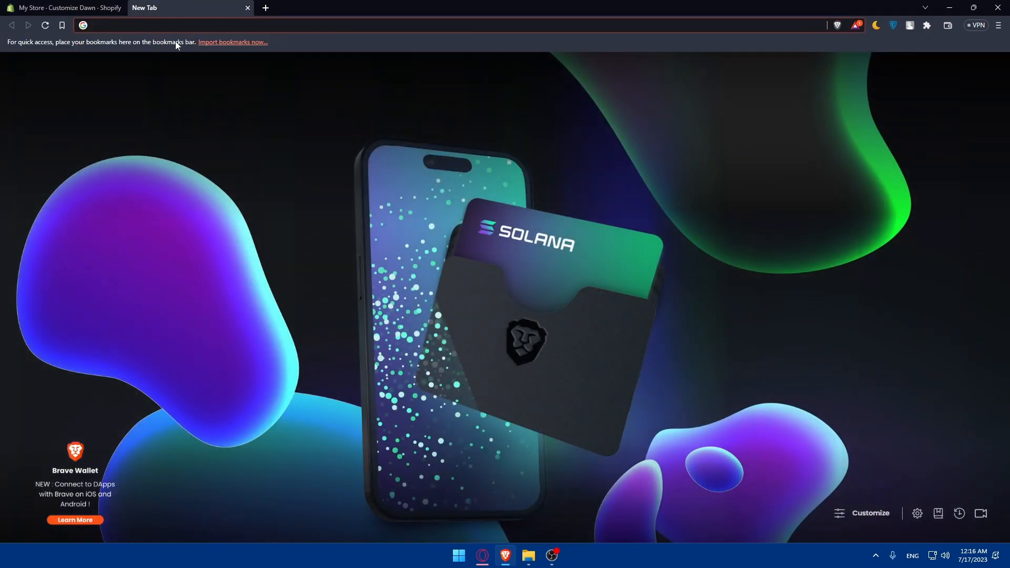
left_click(247, 8)
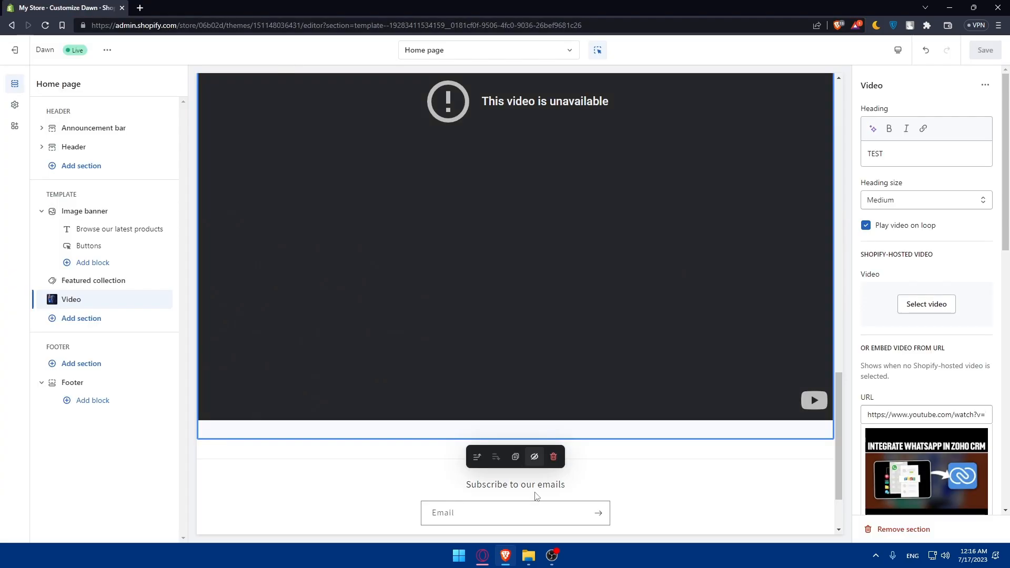